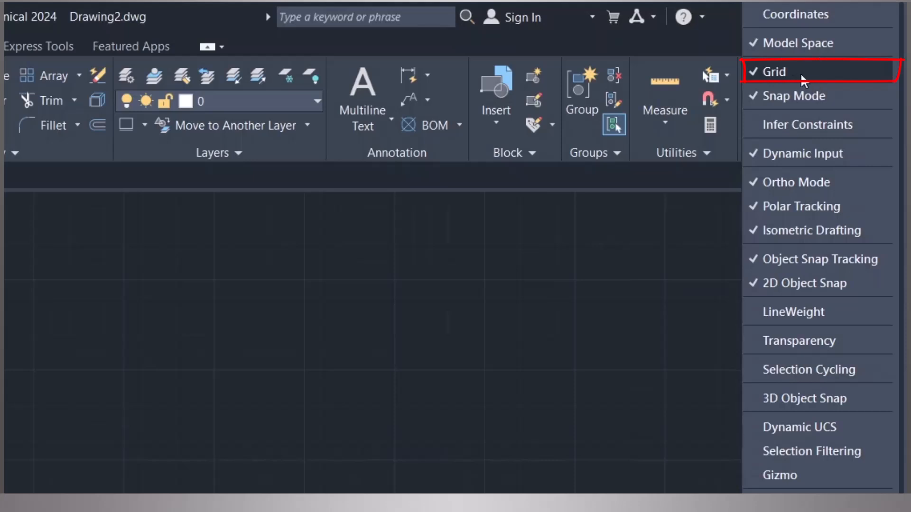
{"action": "left_click", "coordinate": [801, 72]}
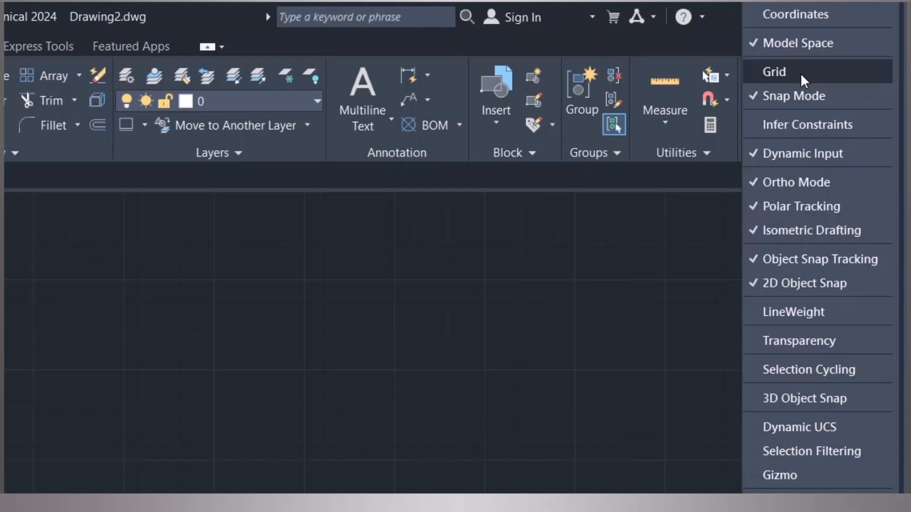
{"action": "left_click", "coordinate": [801, 72]}
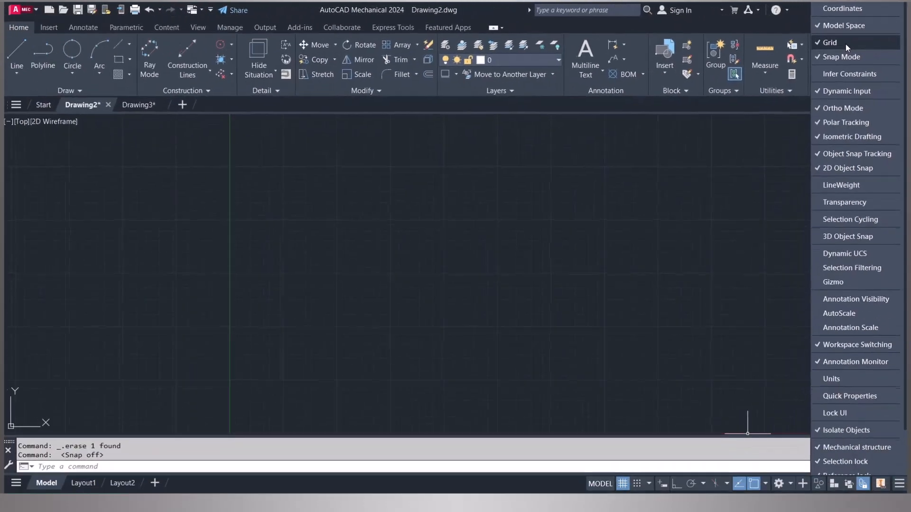
{"action": "left_click", "coordinate": [557, 479]}
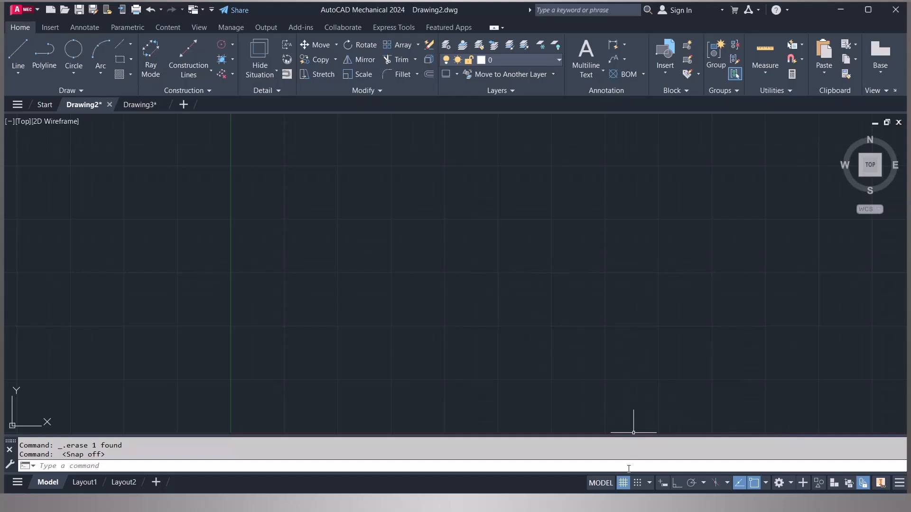
- Turn the drawing grid display off and back on
{"action": "left_click", "coordinate": [623, 484]}
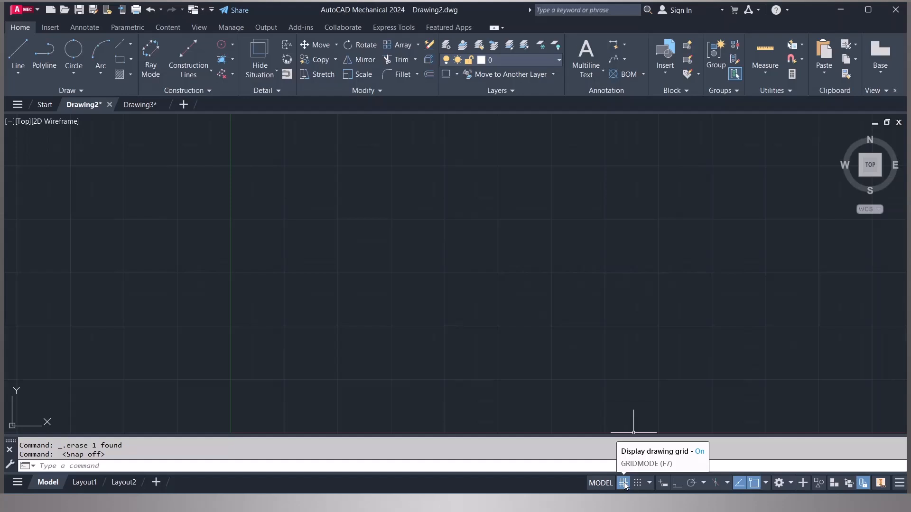
{"action": "left_click", "coordinate": [623, 484]}
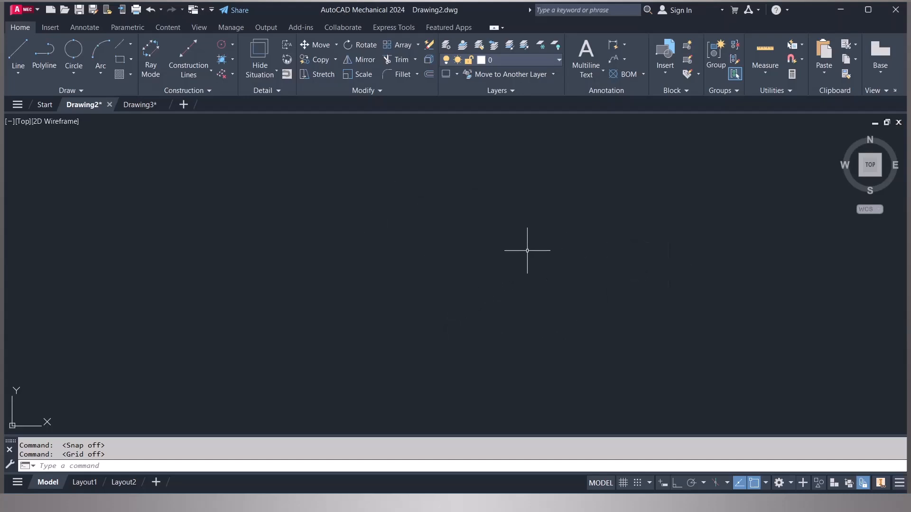
{"action": "left_click", "coordinate": [623, 487]}
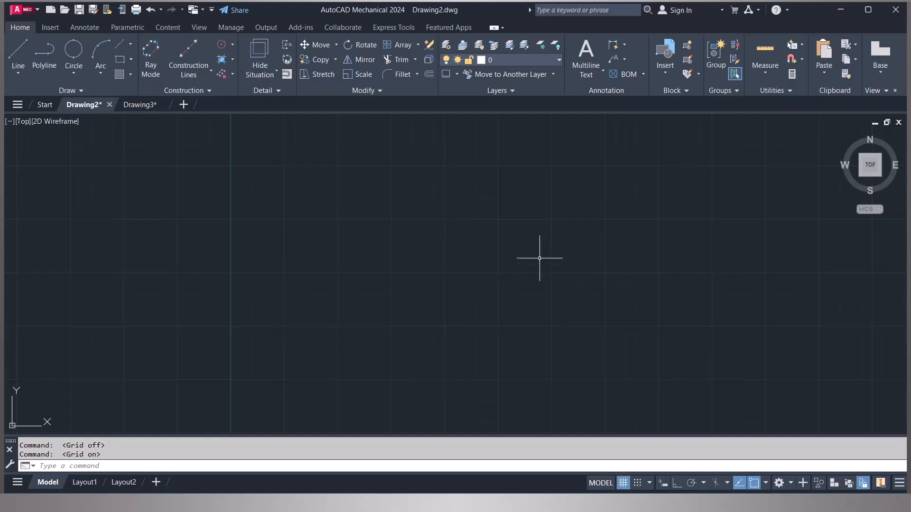
{"action": "left_click", "coordinate": [641, 485]}
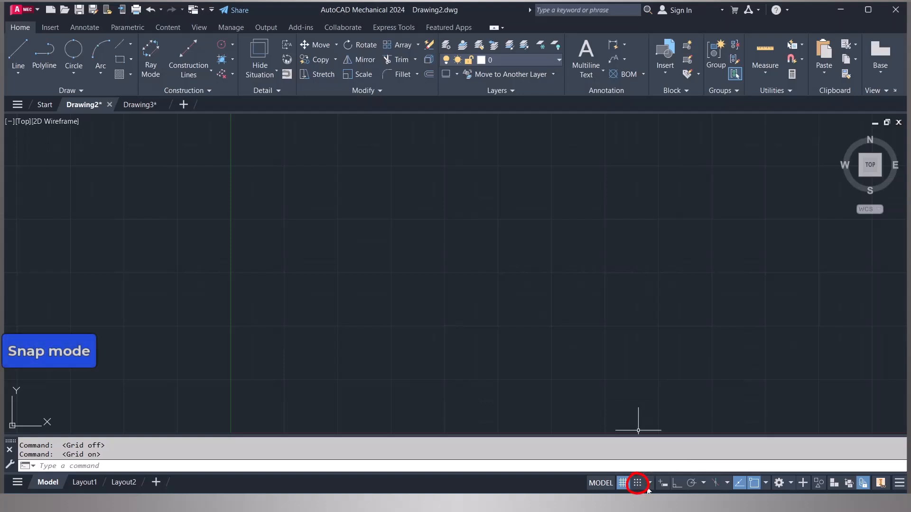
{"action": "left_click", "coordinate": [902, 484]}
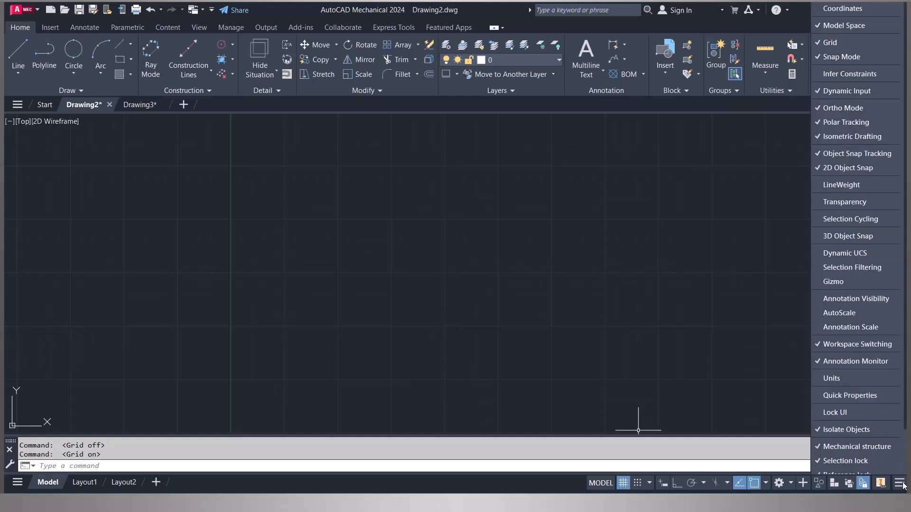
{"action": "left_click", "coordinate": [847, 61]}
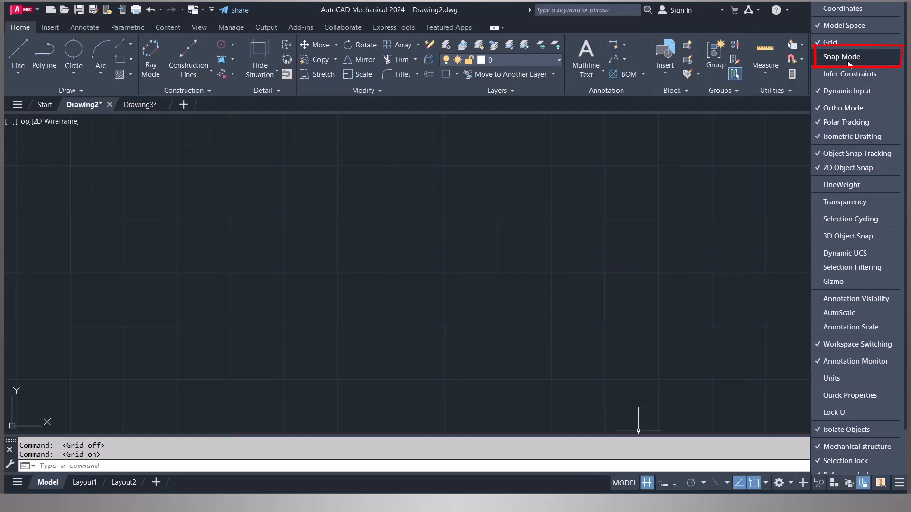
{"action": "left_click", "coordinate": [847, 60]}
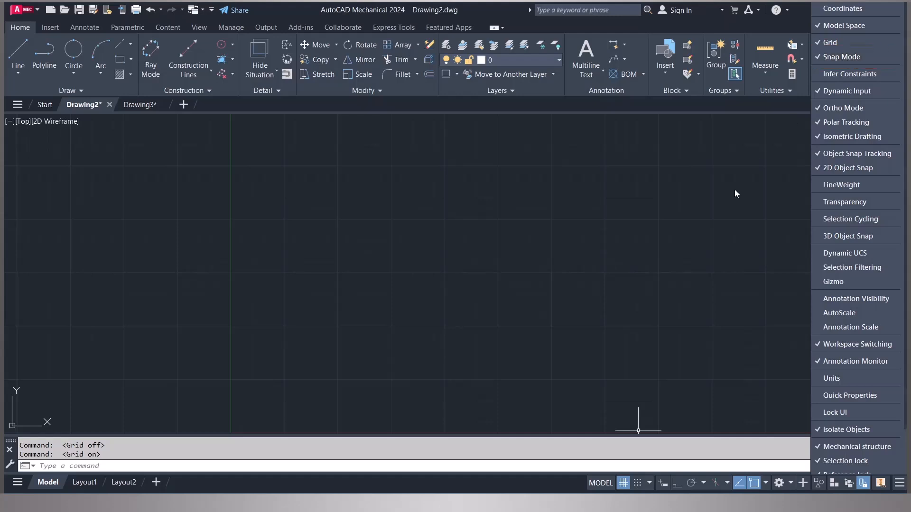
{"action": "left_click", "coordinate": [666, 255]}
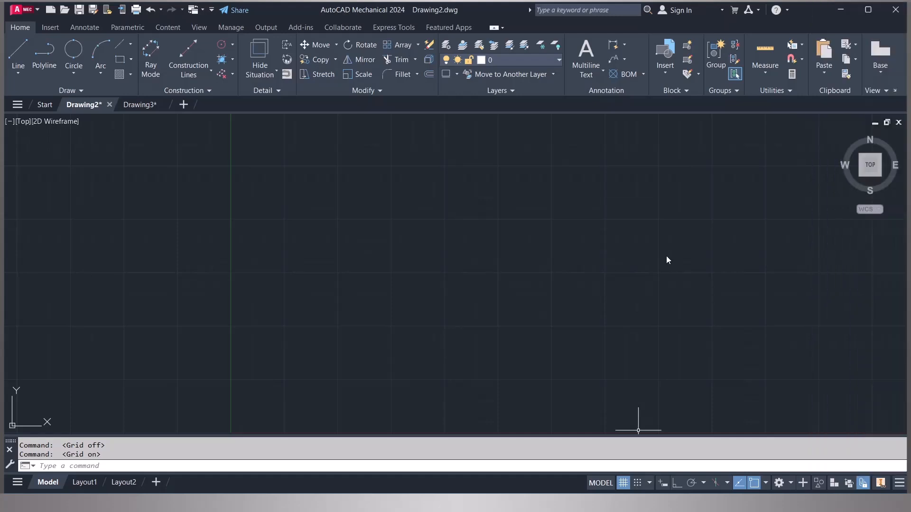
- Draw a closed eight-segment irregular zigzag outline with the Line tool across the drawing area
{"action": "left_click", "coordinate": [14, 53]}
{"action": "left_click", "coordinate": [353, 266]}
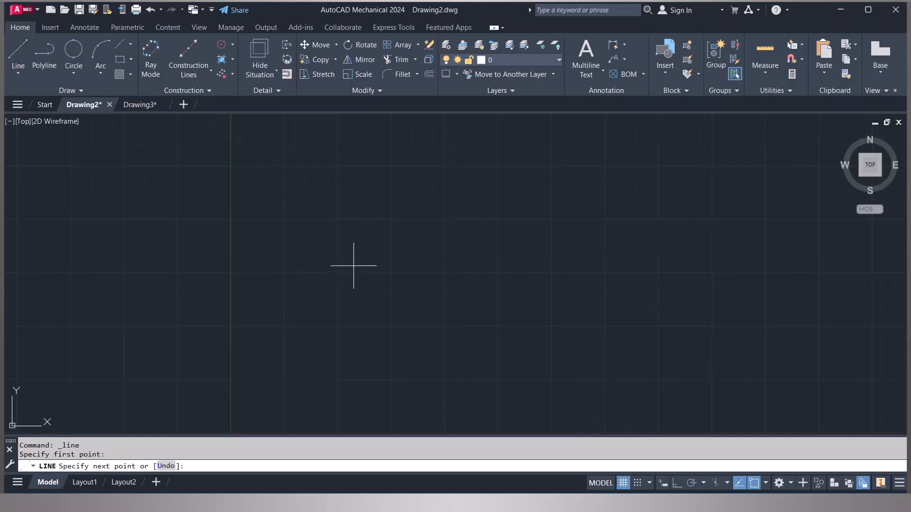
{"action": "left_click", "coordinate": [743, 267]}
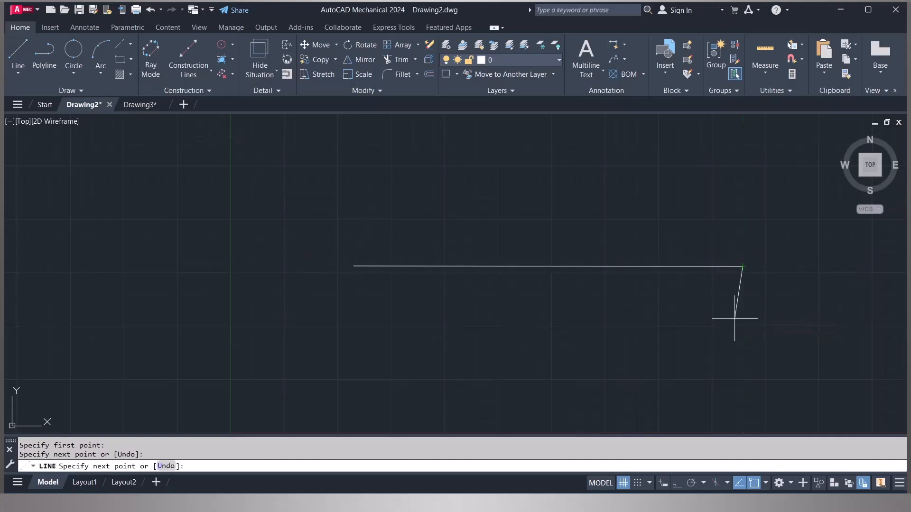
{"action": "left_click", "coordinate": [675, 332]}
{"action": "left_click", "coordinate": [587, 288]}
{"action": "left_click", "coordinate": [476, 353]}
{"action": "left_click", "coordinate": [413, 314]}
{"action": "left_click", "coordinate": [307, 354]}
{"action": "left_click", "coordinate": [291, 290]}
{"action": "left_click", "coordinate": [353, 266]}
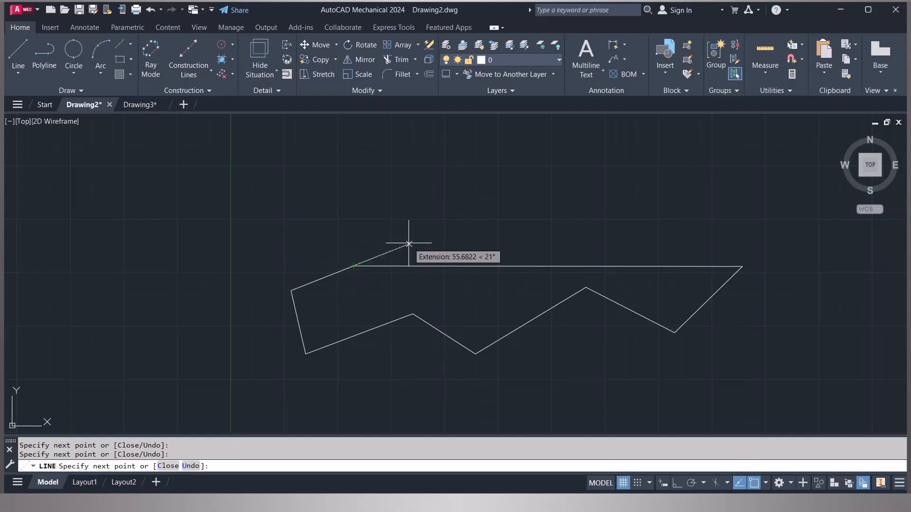
{"action": "key", "text": "Return"}
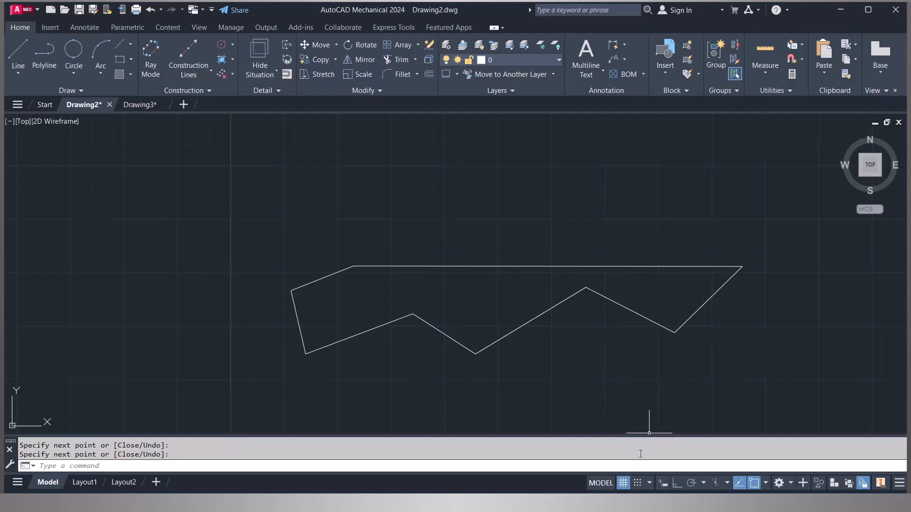
- Turn snap mode on and draw a closed grid-snapped stepped outline with a raised central tab above the zigzag shape
{"action": "left_click", "coordinate": [638, 483]}
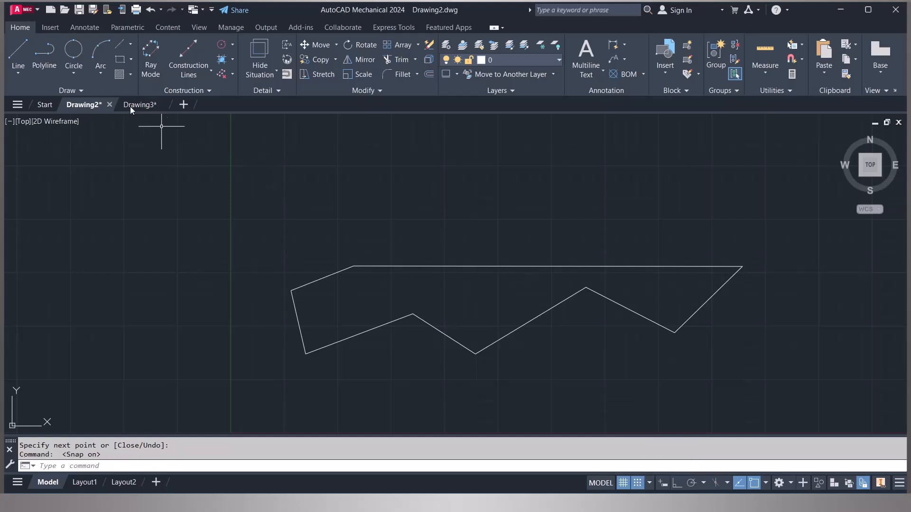
{"action": "left_click", "coordinate": [19, 54]}
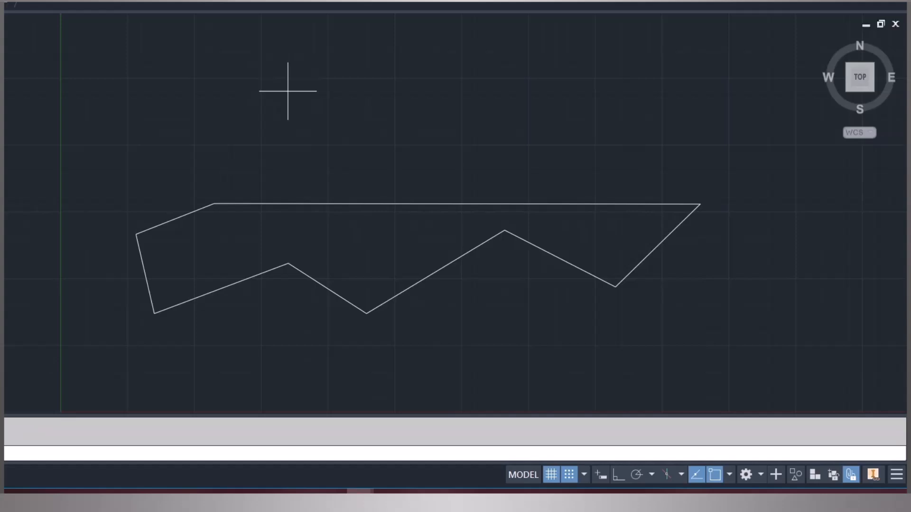
{"action": "scroll", "coordinate": [299, 106], "scroll_direction": "up", "scroll_amount": 6}
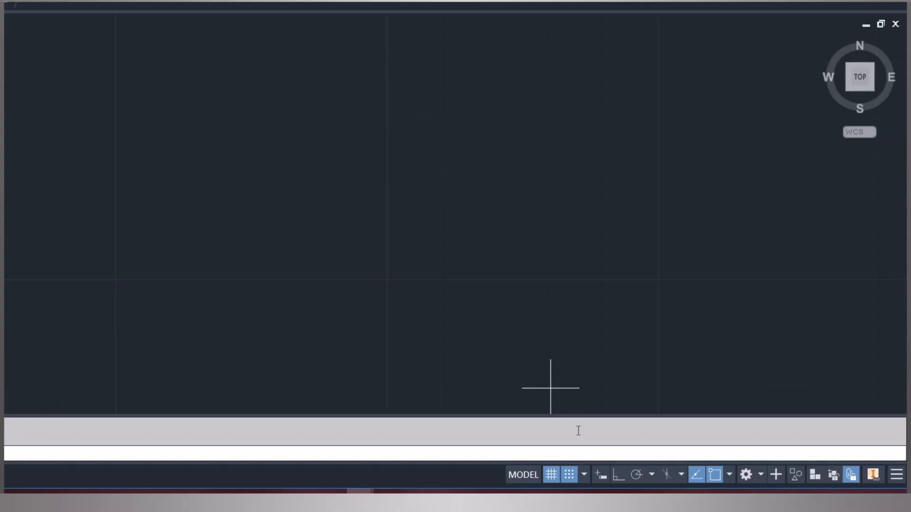
{"action": "left_click", "coordinate": [115, 280]}
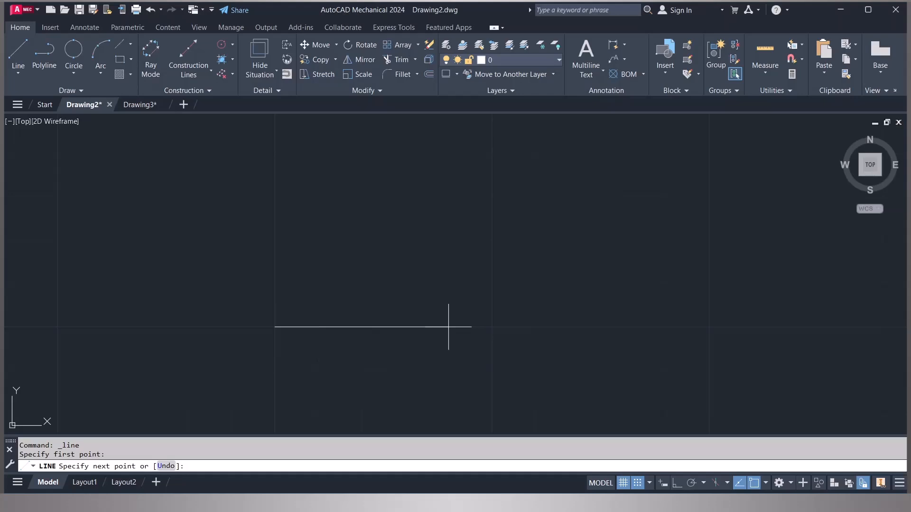
{"action": "left_click", "coordinate": [492, 327]}
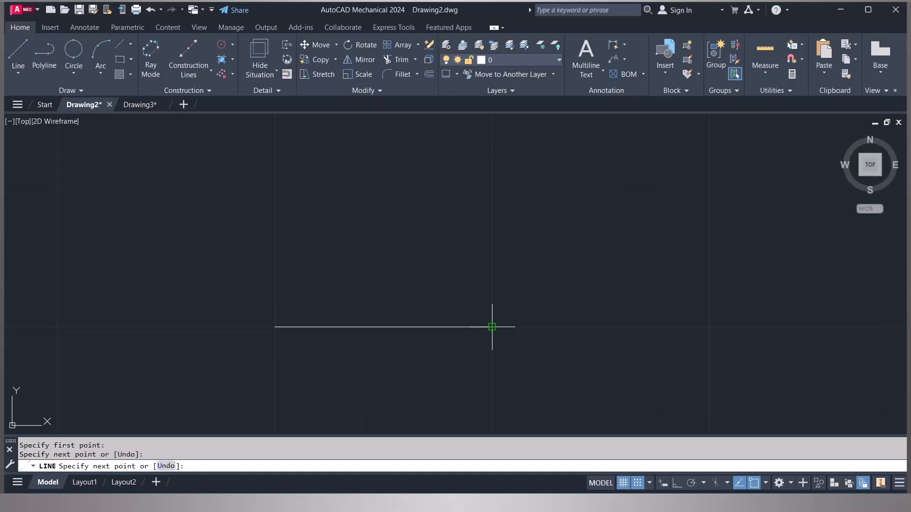
{"action": "left_click", "coordinate": [492, 153]}
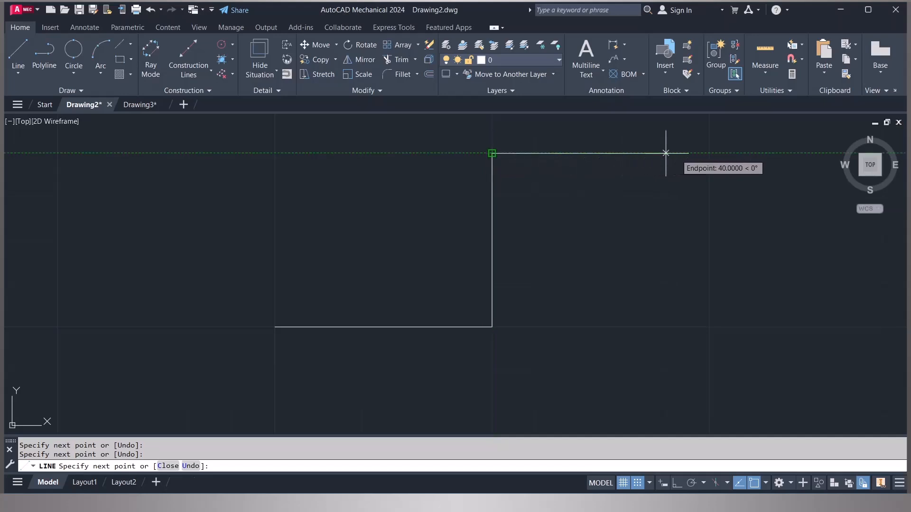
{"action": "left_click", "coordinate": [709, 153]}
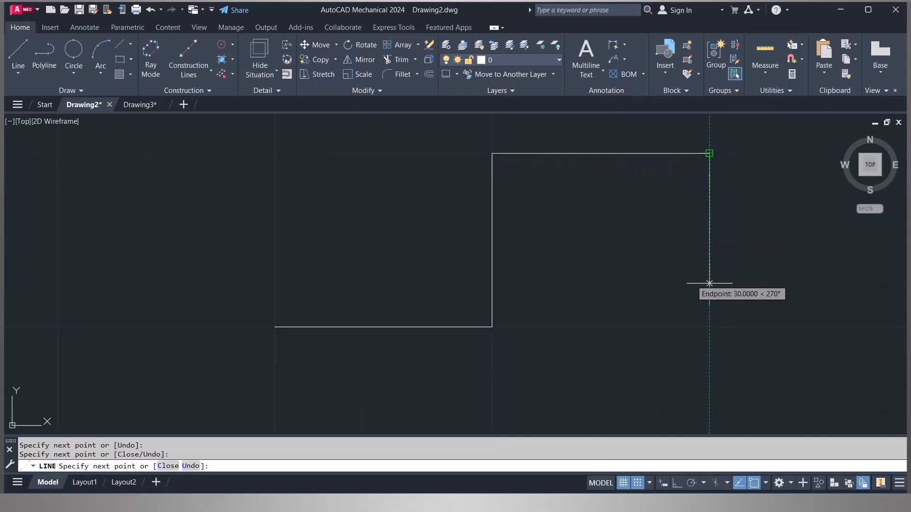
{"action": "left_click", "coordinate": [709, 327]}
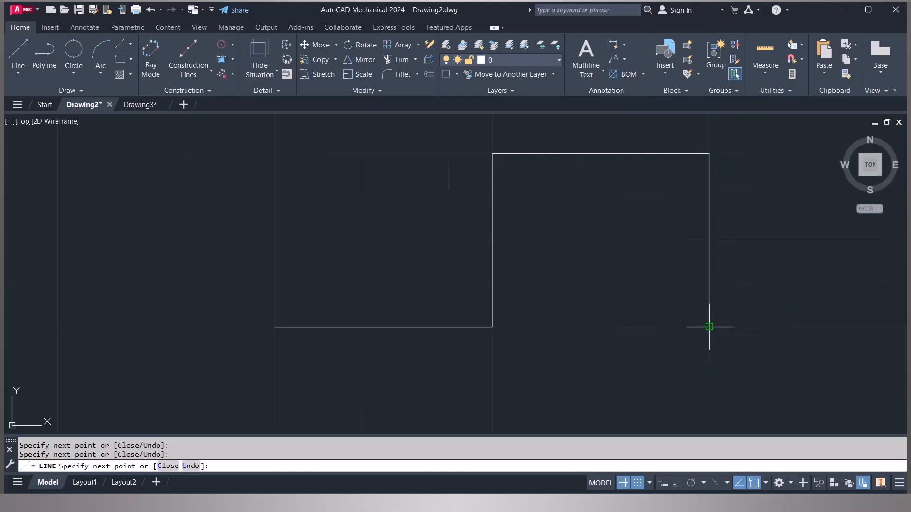
{"action": "scroll", "coordinate": [707, 323], "scroll_direction": "down", "scroll_amount": 6}
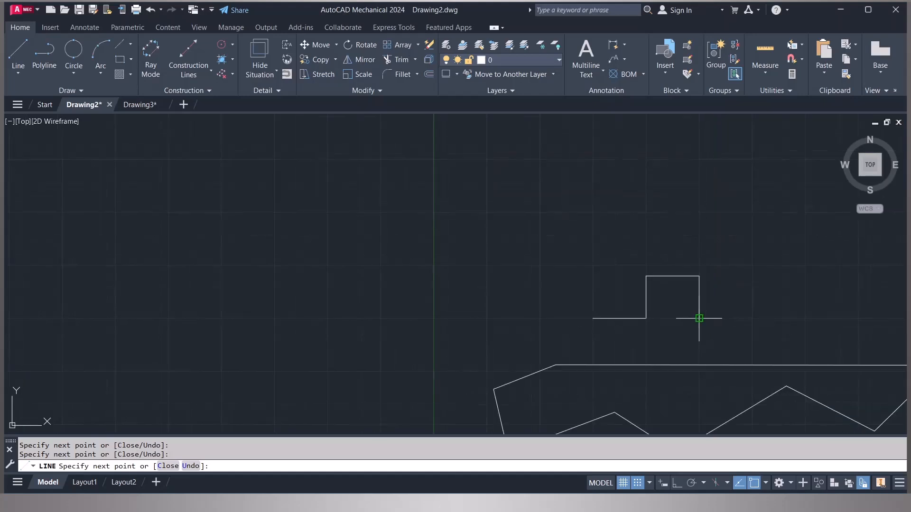
{"action": "left_click", "coordinate": [753, 318]}
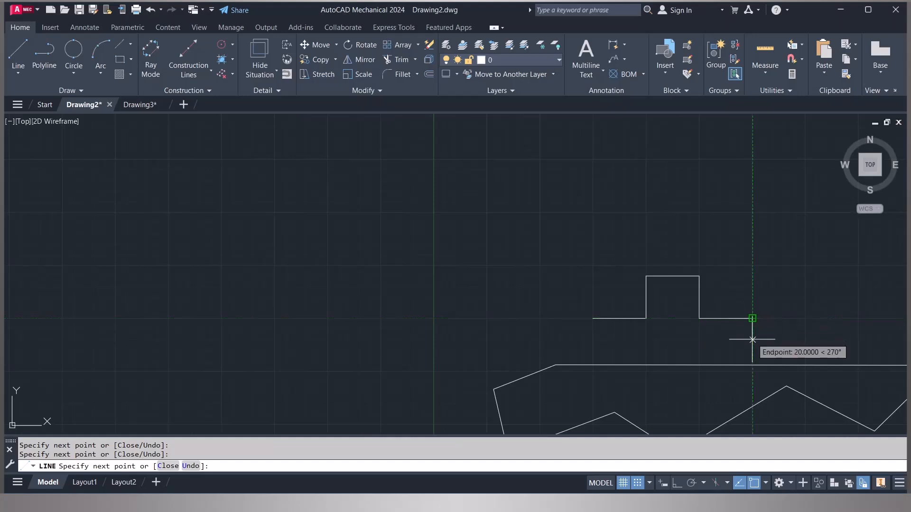
{"action": "left_click", "coordinate": [753, 340]}
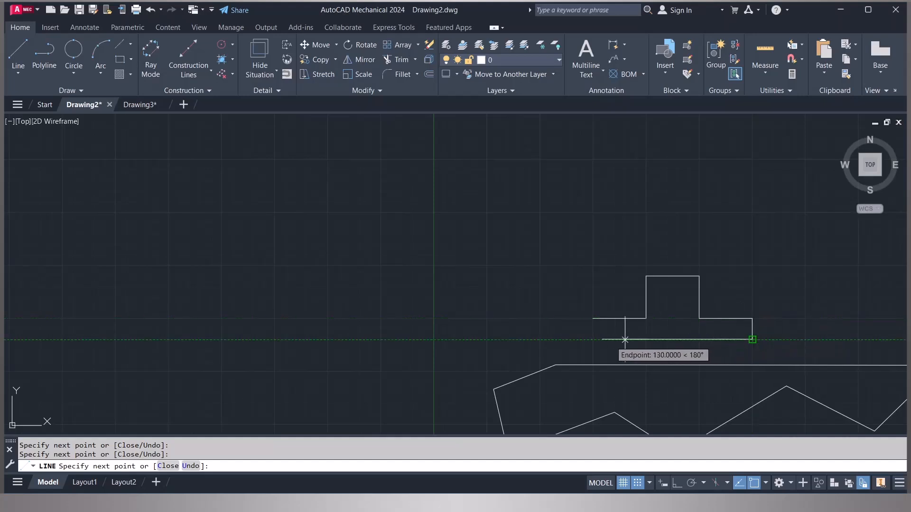
{"action": "left_click", "coordinate": [594, 340]}
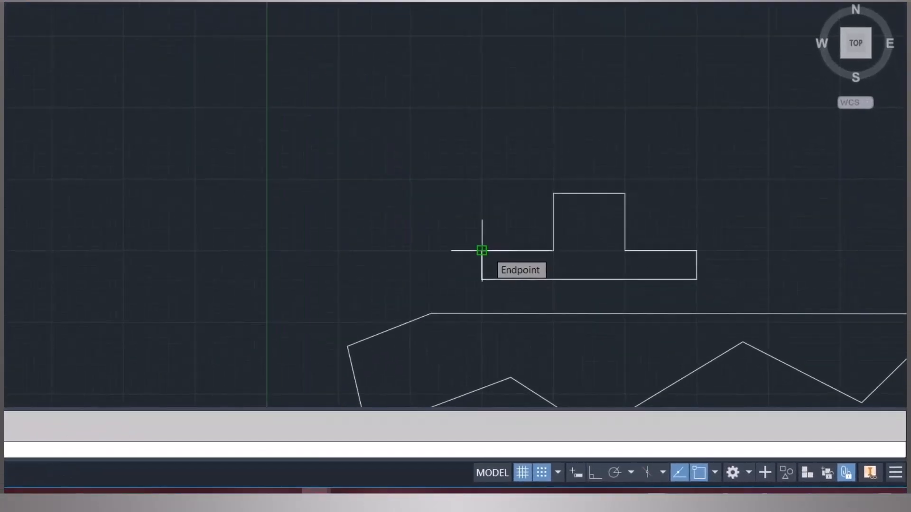
{"action": "left_click", "coordinate": [482, 250]}
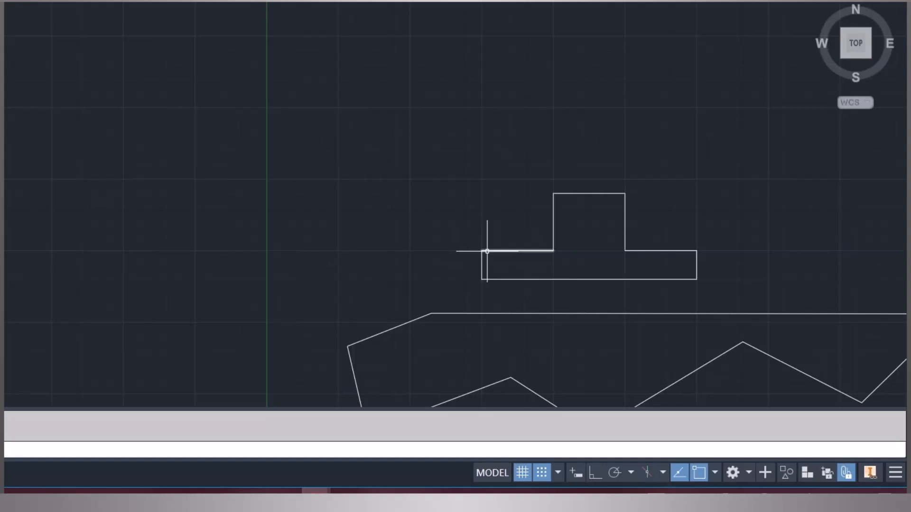
- Open the snap settings, inspect the snap spacing fields, and close the dialog with OK
{"action": "left_click", "coordinate": [558, 474]}
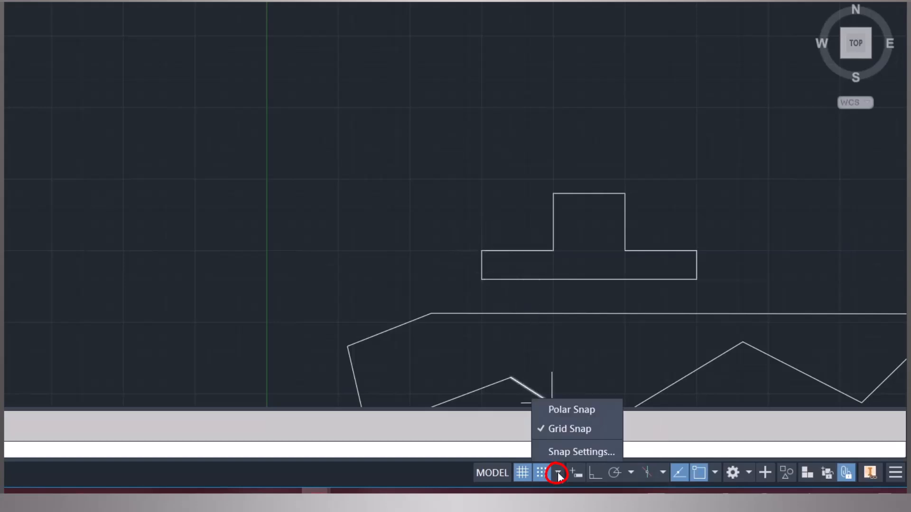
{"action": "left_click", "coordinate": [574, 452]}
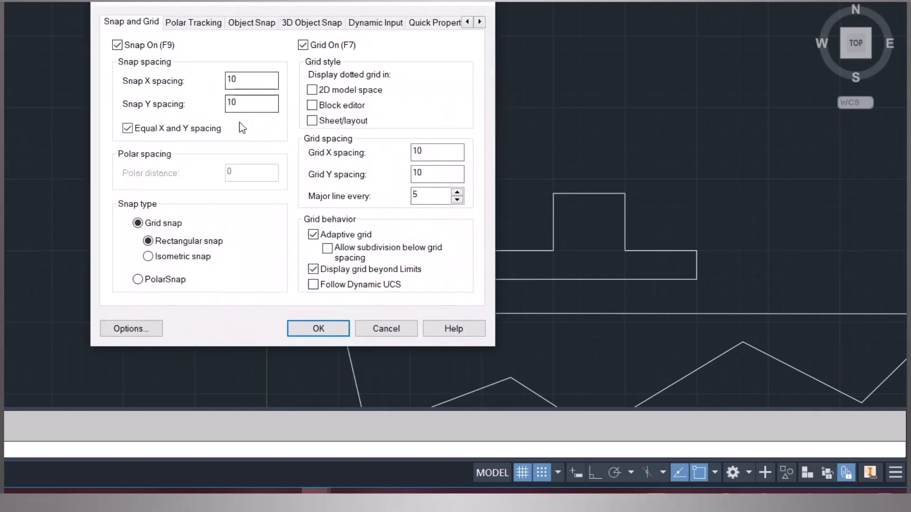
{"action": "mouse_move", "coordinate": [240, 122]}
{"action": "left_click", "coordinate": [241, 81]}
{"action": "left_click", "coordinate": [319, 329]}
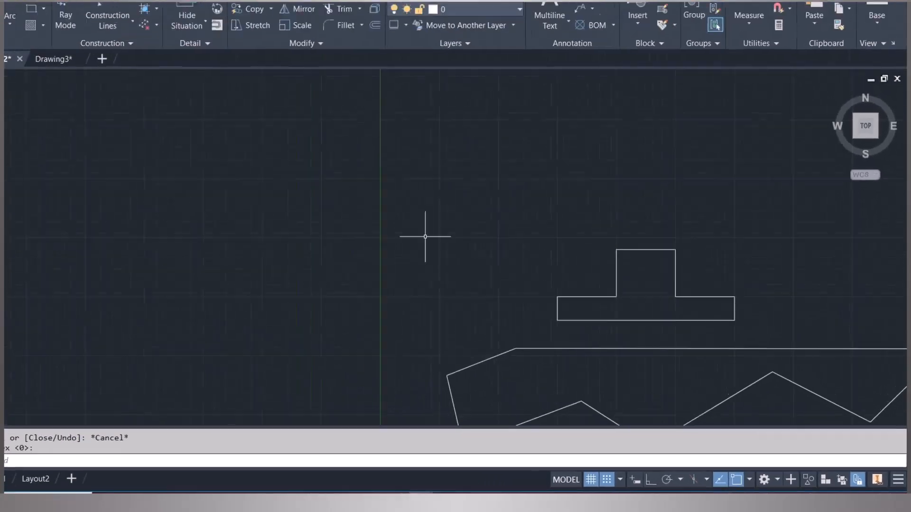
- Zoom to show all objects in the drawing
{"action": "scroll", "coordinate": [322, 162], "scroll_direction": "down", "scroll_amount": 2}
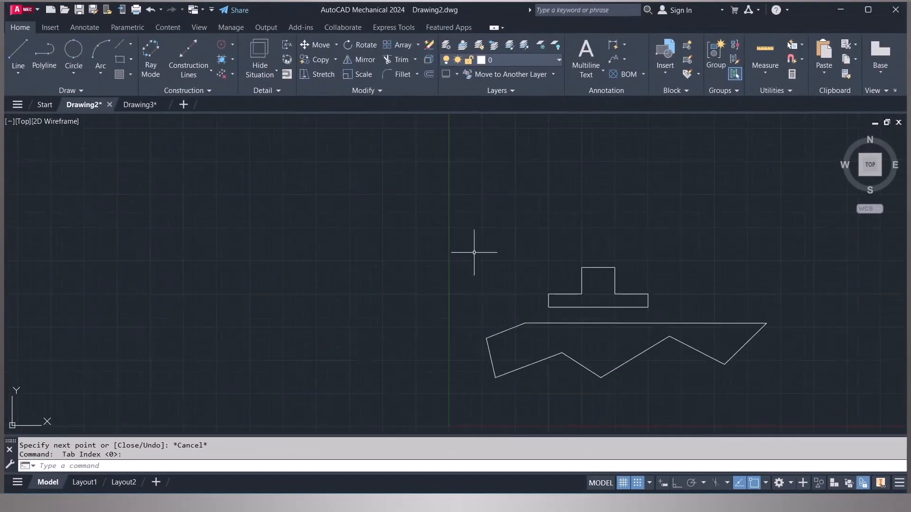
{"action": "type", "text": "z"}
{"action": "key", "text": "Return"}
{"action": "type", "text": "a"}
{"action": "key", "text": "Return"}
{"action": "key", "text": "Return"}
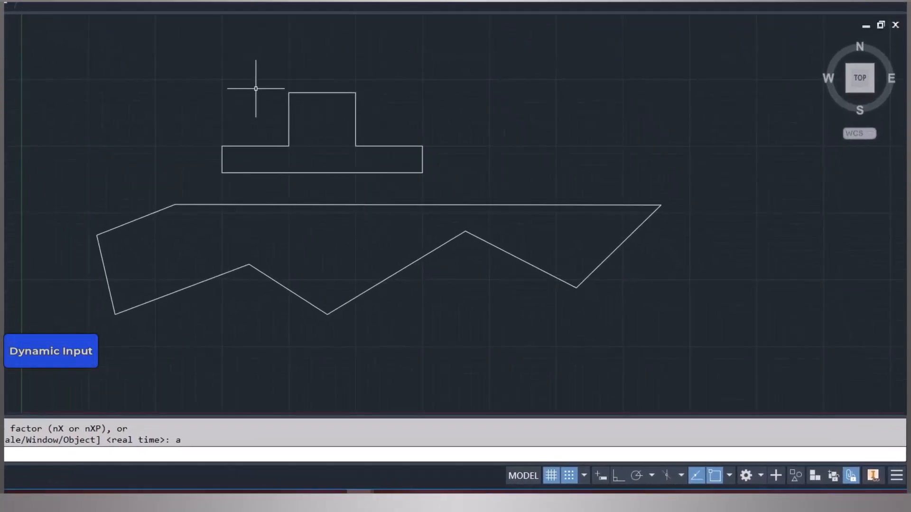
- Draw a three-segment stepped line above the existing shapes: horizontal, down 40, then right 90
{"action": "left_click", "coordinate": [602, 478]}
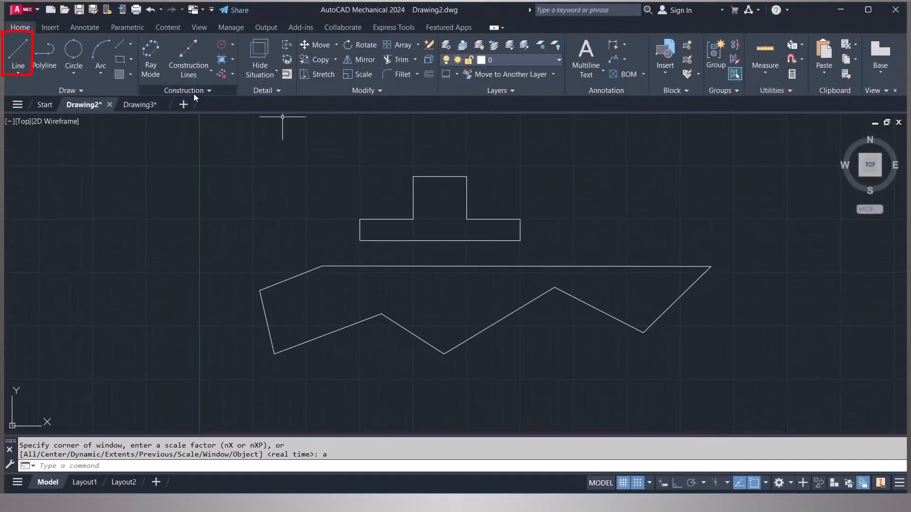
{"action": "left_click", "coordinate": [18, 54]}
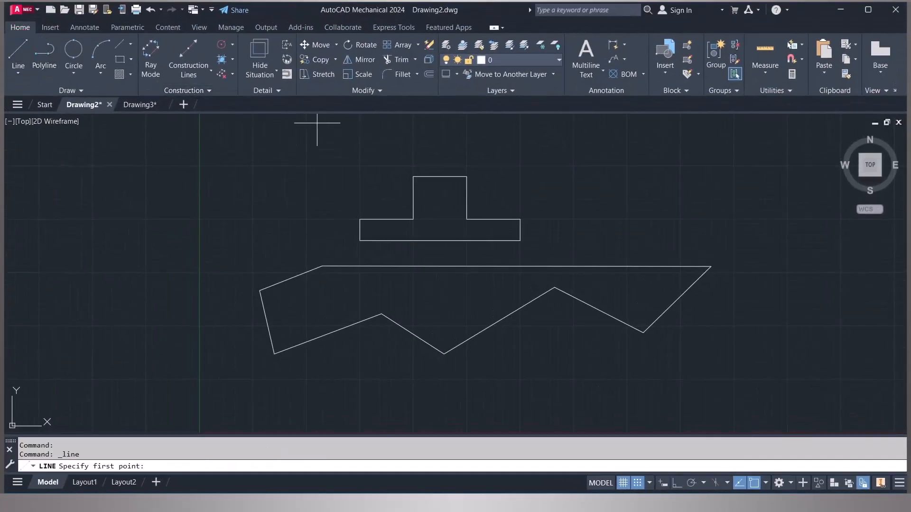
{"action": "left_click", "coordinate": [360, 165]}
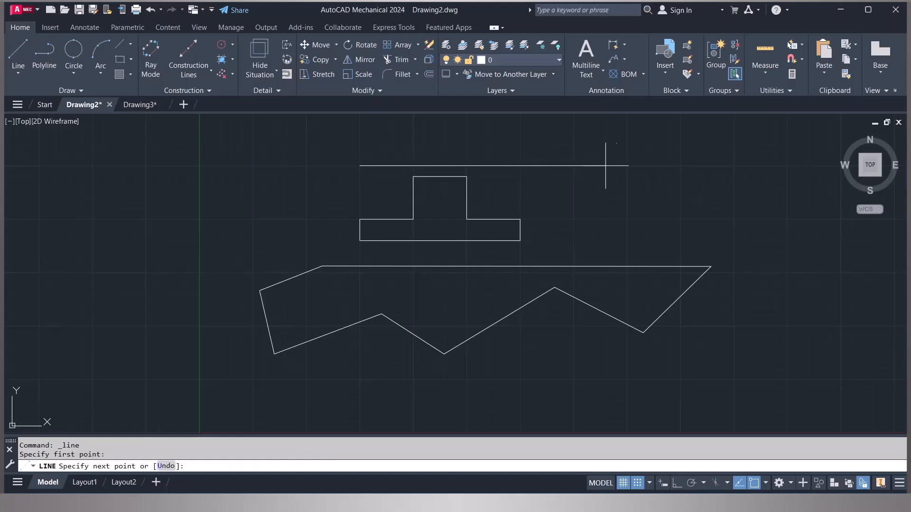
{"action": "left_click", "coordinate": [627, 166]}
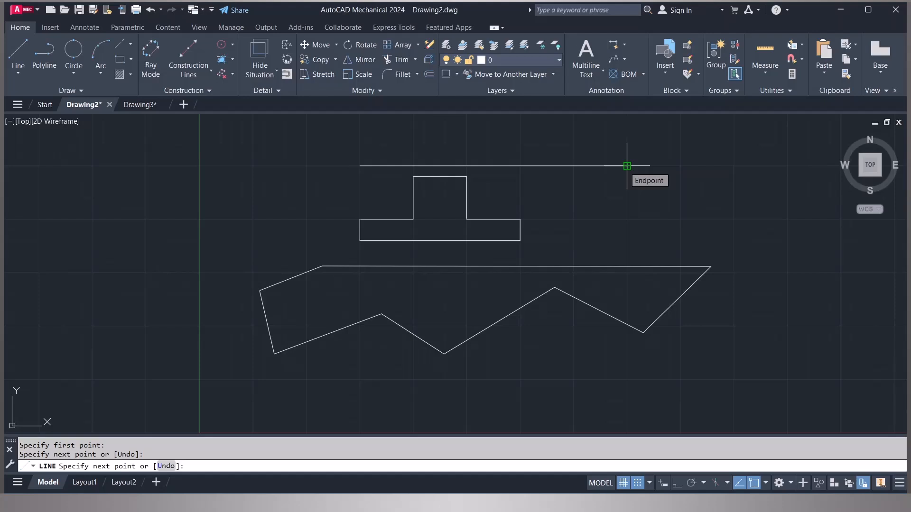
{"action": "left_click", "coordinate": [627, 219]}
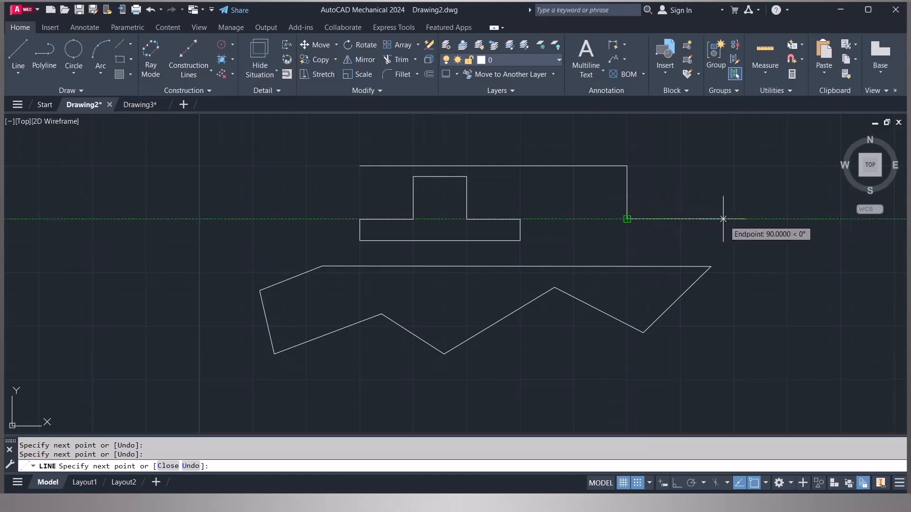
{"action": "left_click", "coordinate": [734, 219]}
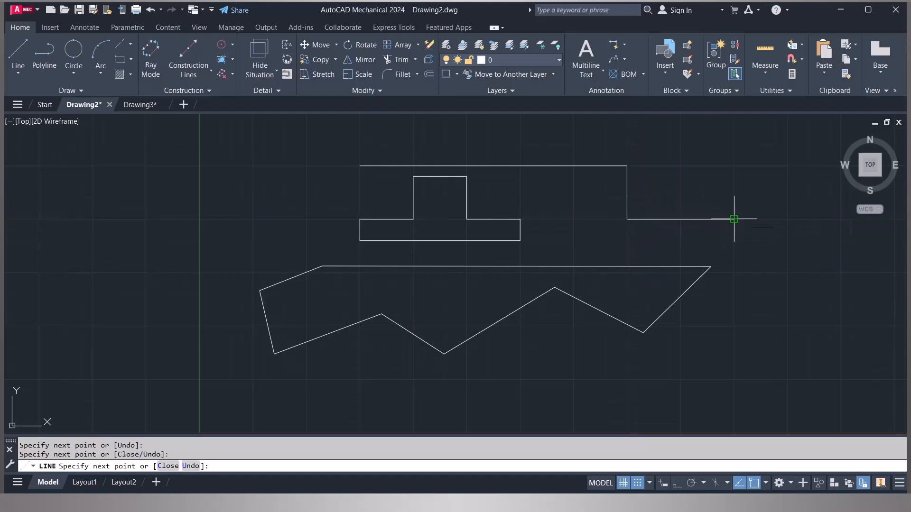
{"action": "key", "text": "Escape"}
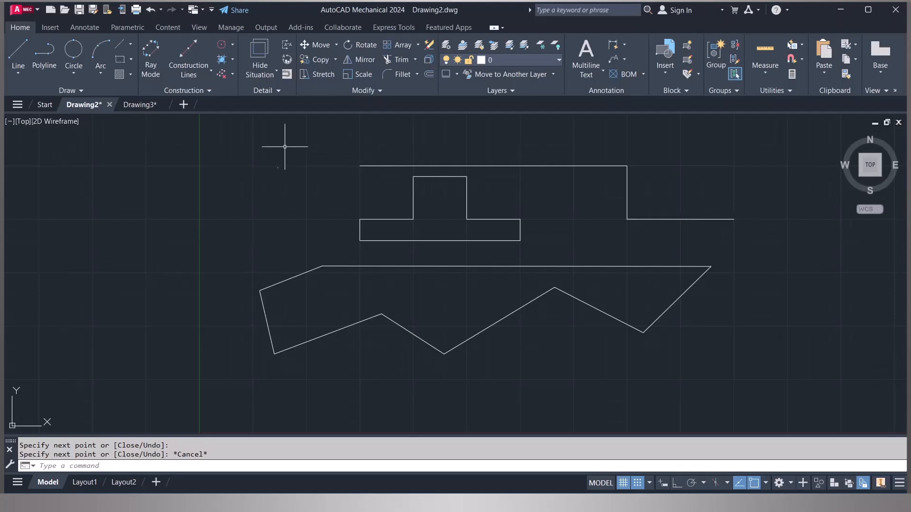
- Select all shapes with a window and erase them
{"action": "left_click", "coordinate": [230, 144]}
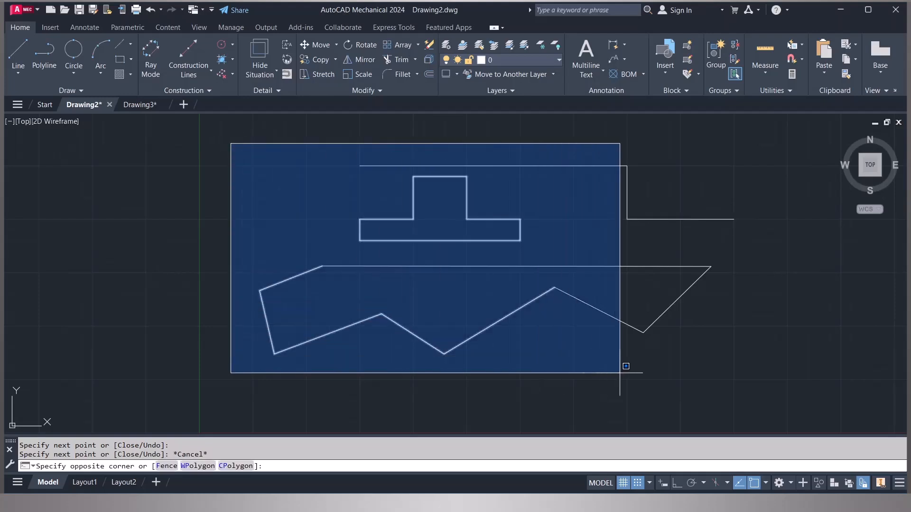
{"action": "left_click", "coordinate": [775, 387]}
{"action": "key", "text": "Delete"}
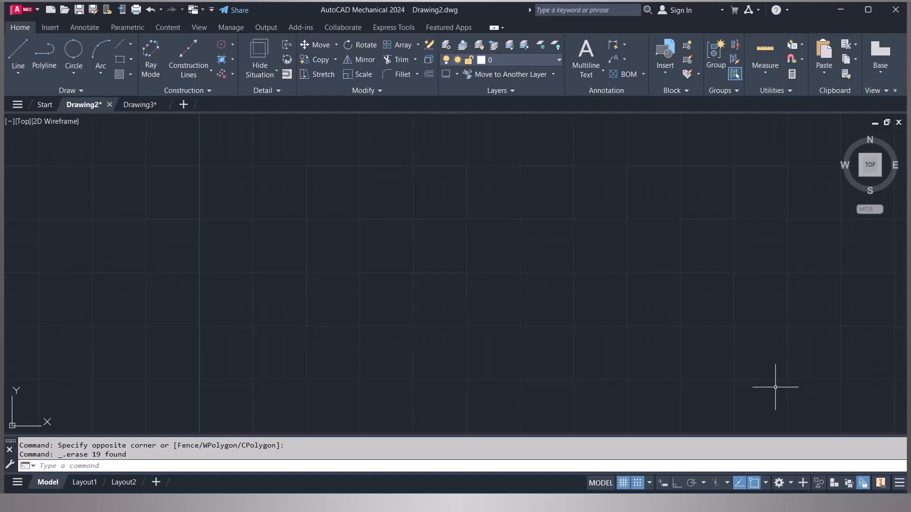
- Turn Dynamic Input on from the status bar
{"action": "left_click", "coordinate": [898, 484]}
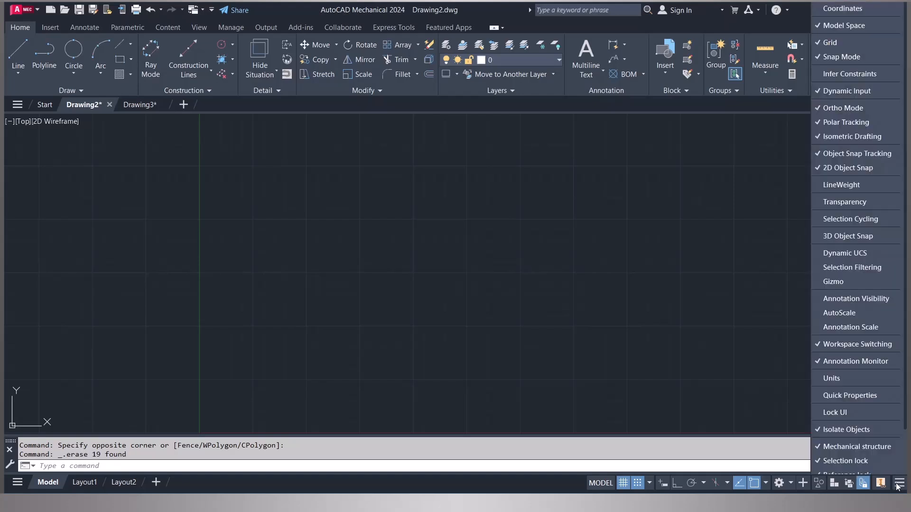
{"action": "left_click", "coordinate": [827, 91]}
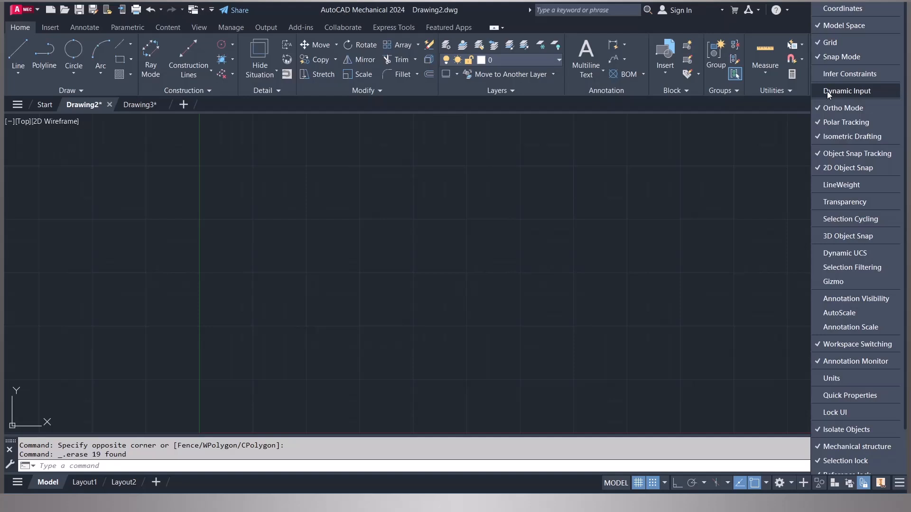
{"action": "left_click", "coordinate": [827, 91]}
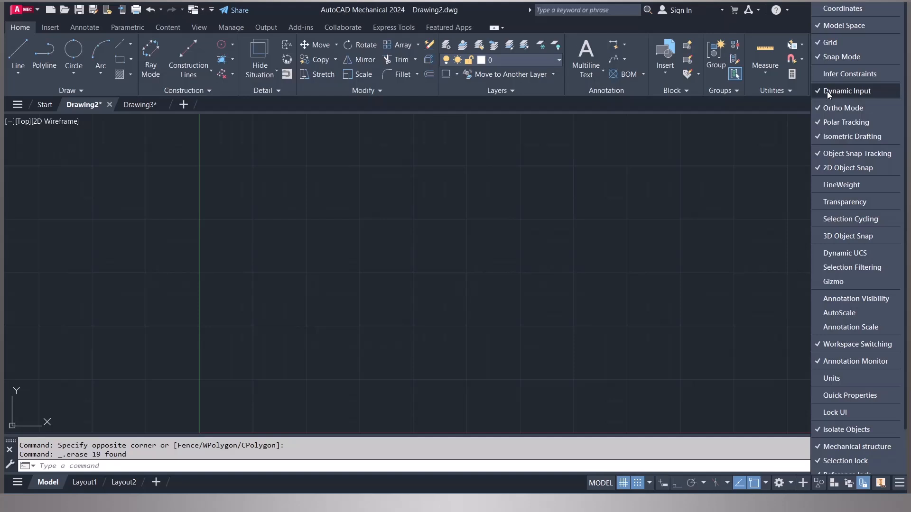
{"action": "left_click", "coordinate": [550, 481]}
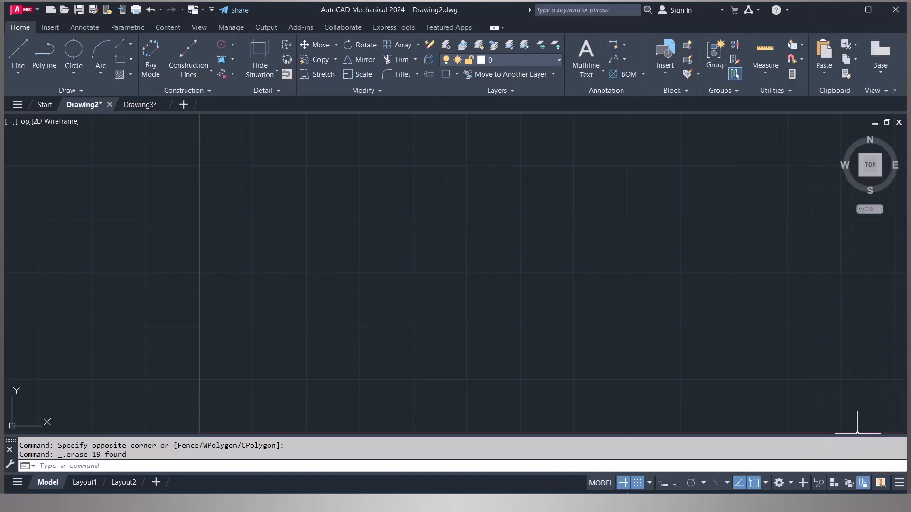
{"action": "left_click", "coordinate": [664, 484]}
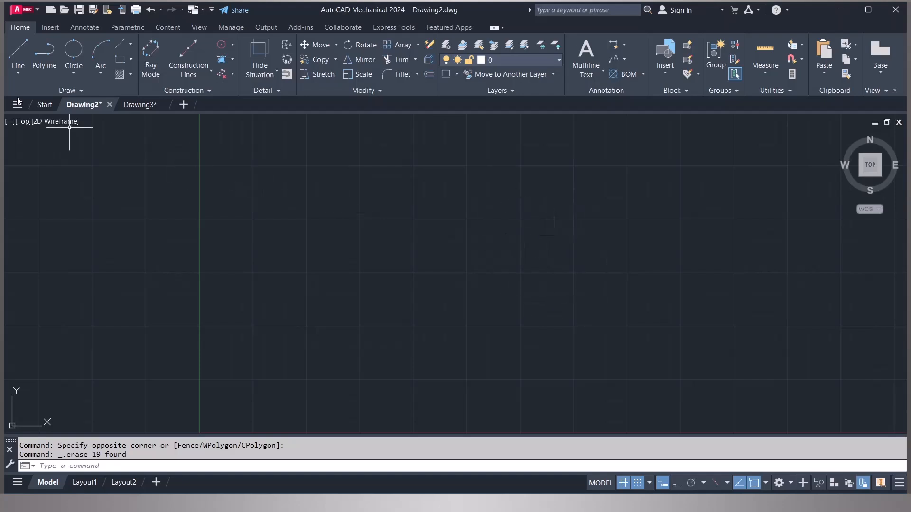
- Draw a 100 by 100 square with the Line tool, entering length 100 at 0°, 270°, 180° and 90°
{"action": "left_click", "coordinate": [15, 51]}
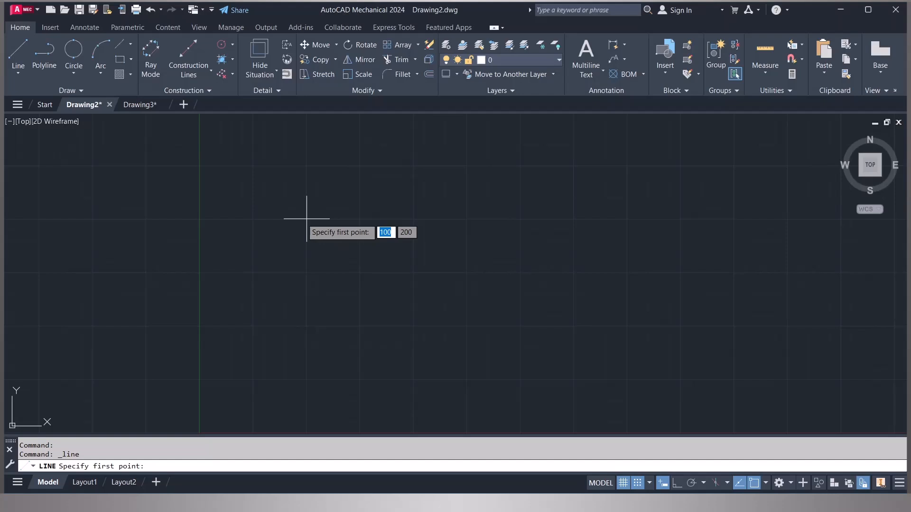
{"action": "left_click", "coordinate": [253, 219]}
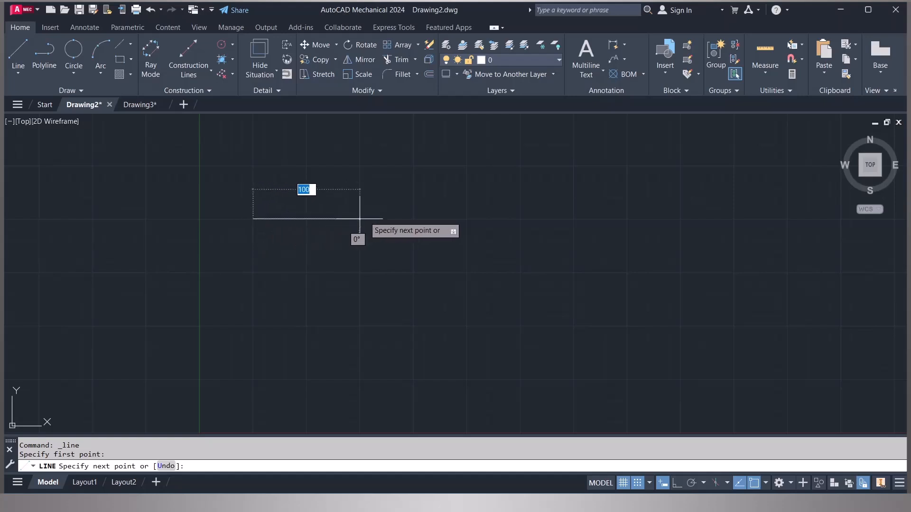
{"action": "key", "text": "Tab"}
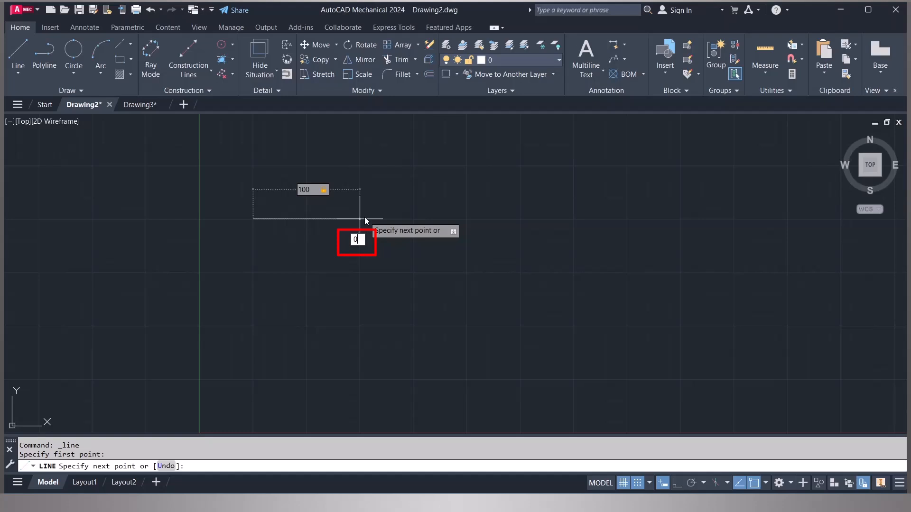
{"action": "key", "text": "Return"}
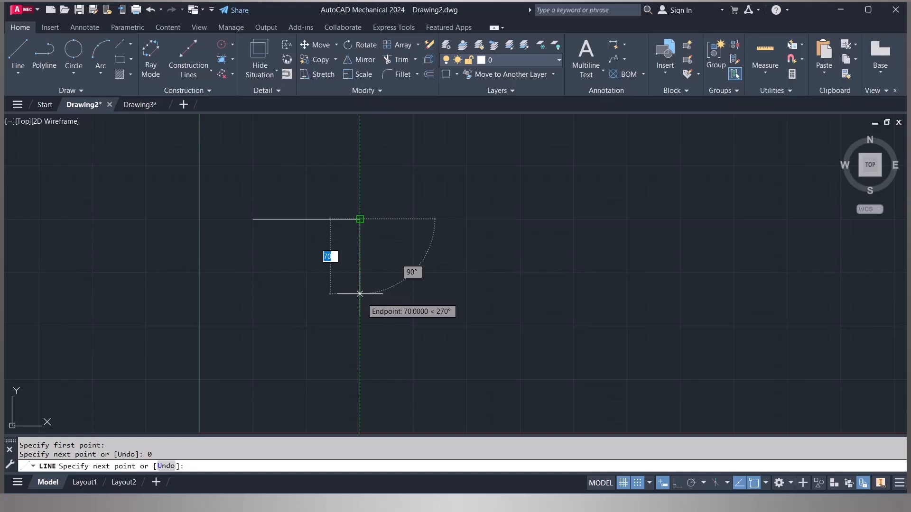
{"action": "type", "text": "100"}
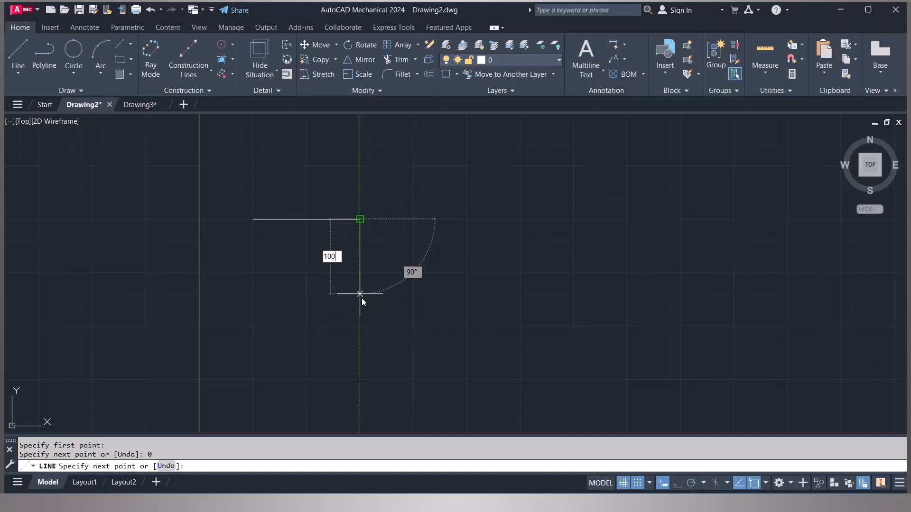
{"action": "key", "text": "Return"}
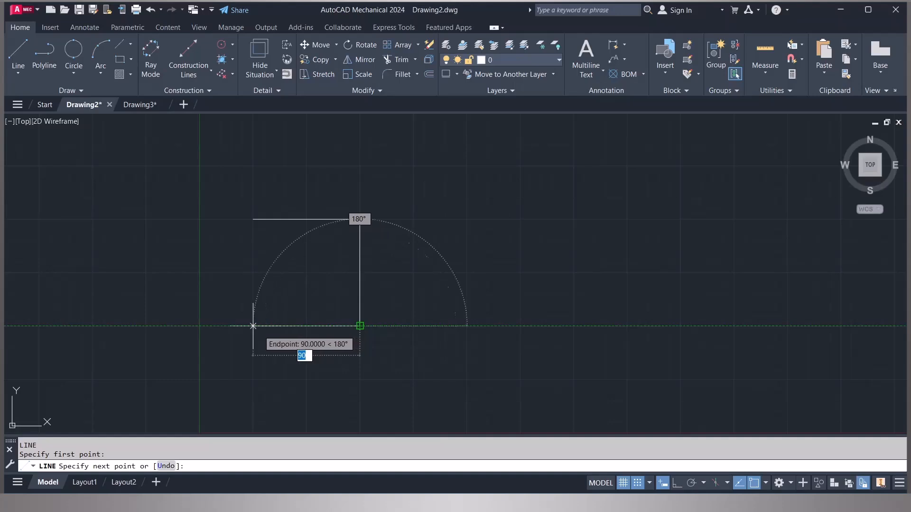
{"action": "type", "text": "100"}
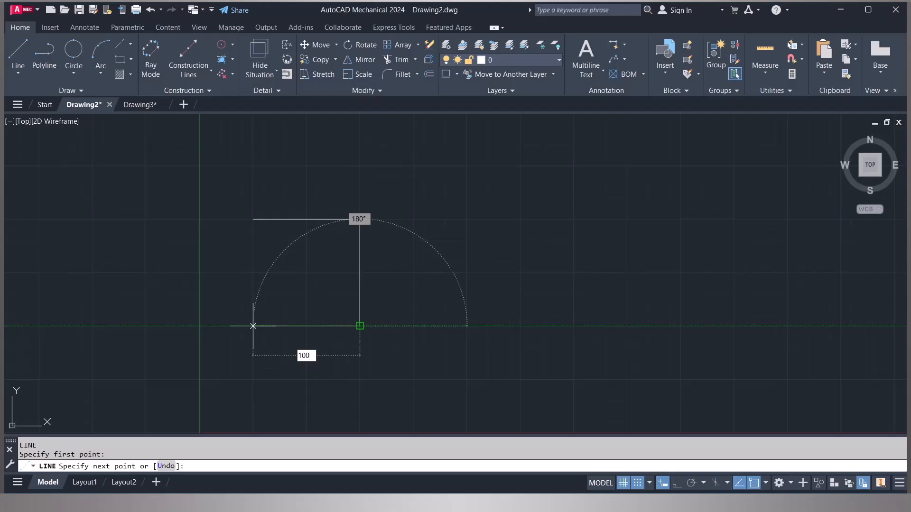
{"action": "key", "text": "Return"}
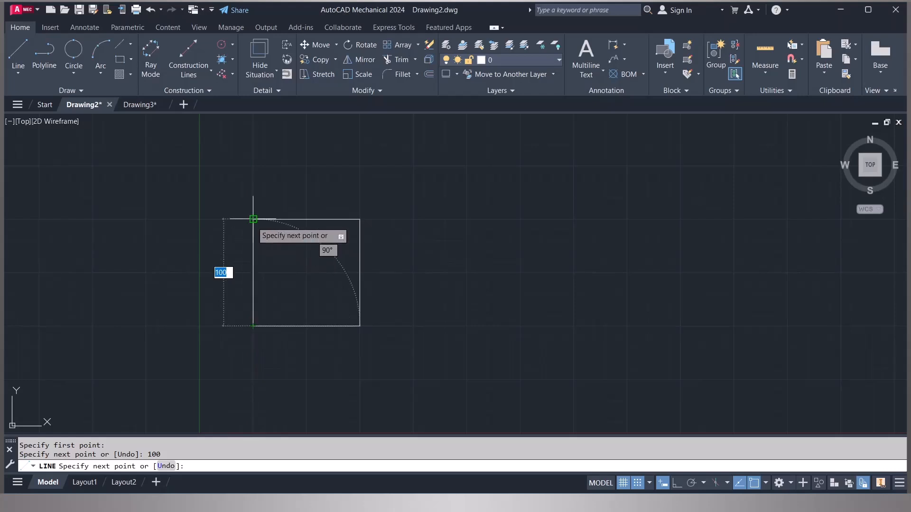
{"action": "type", "text": "100"}
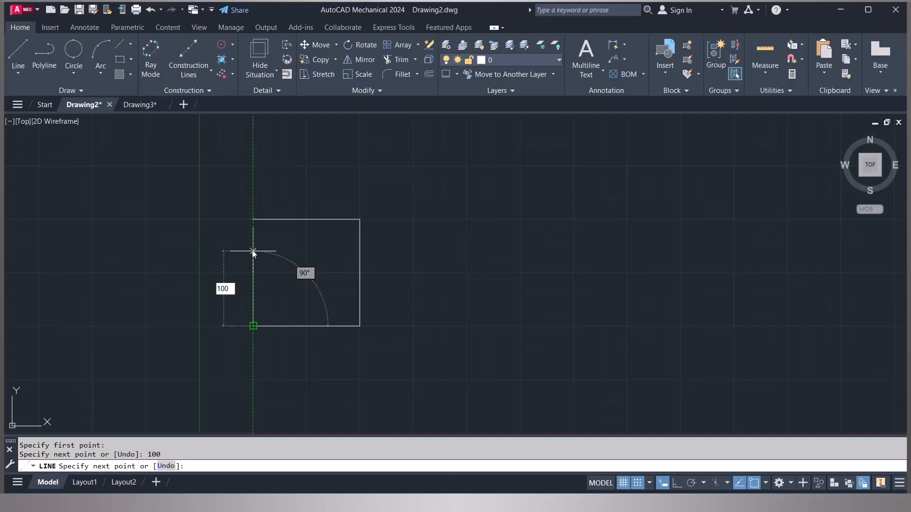
{"action": "key", "text": "Return"}
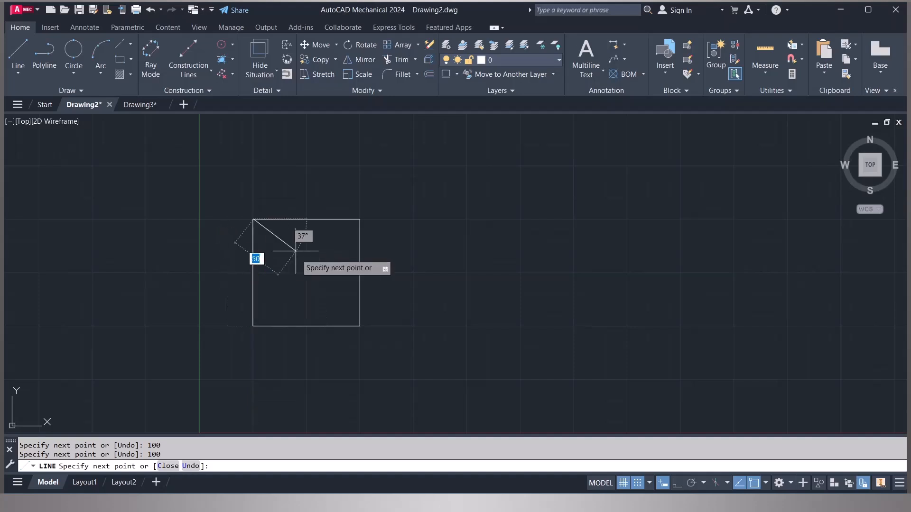
{"action": "key", "text": "Return"}
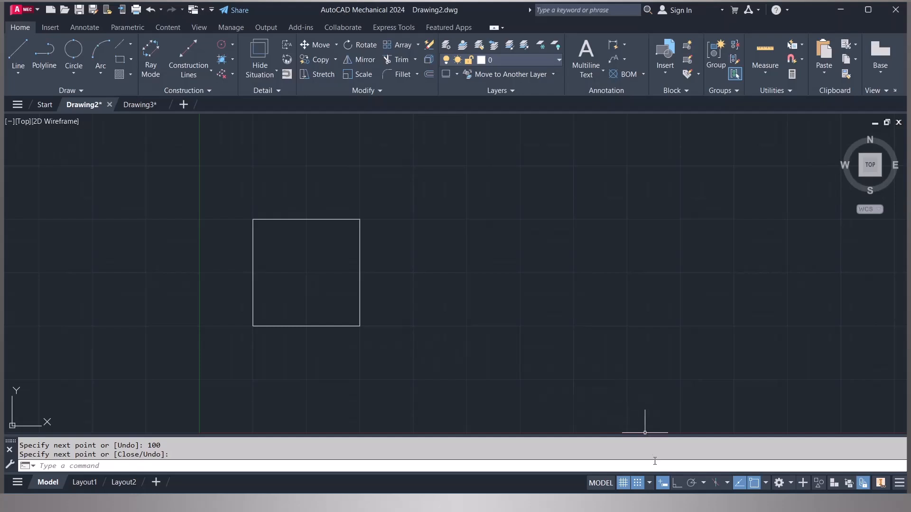
- Start a new Line right of the square with a horizontal top edge about 230 units long
{"action": "left_click", "coordinate": [663, 483]}
{"action": "left_click", "coordinate": [23, 47]}
{"action": "left_click", "coordinate": [413, 219]}
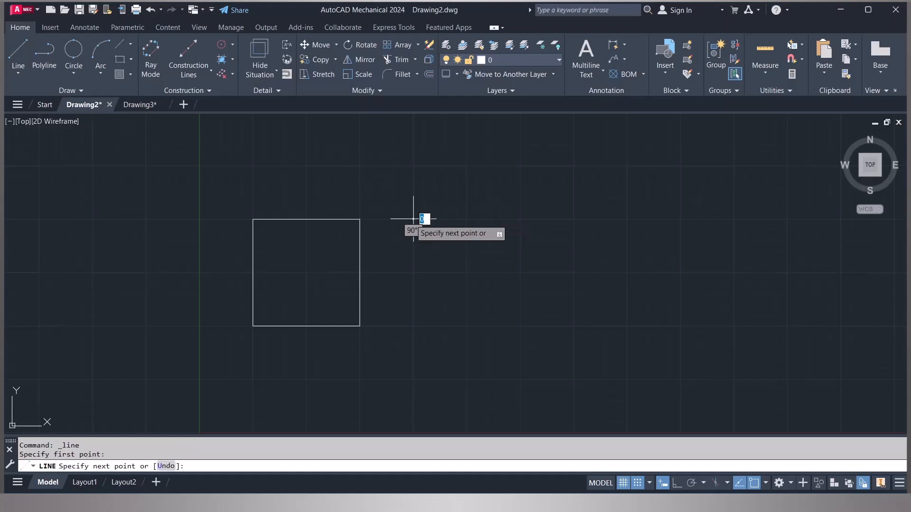
{"action": "left_click", "coordinate": [659, 218]}
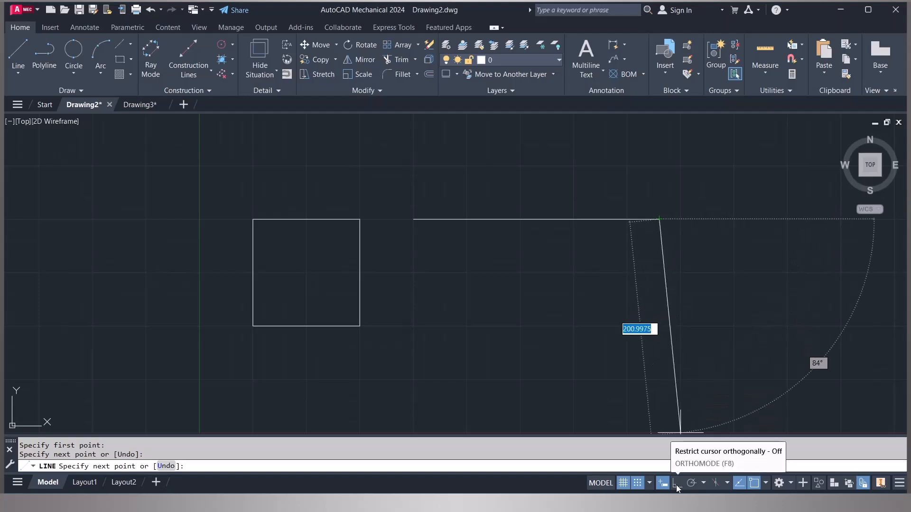
- Turn Ortho mode on from the status bar
{"action": "left_click", "coordinate": [899, 488]}
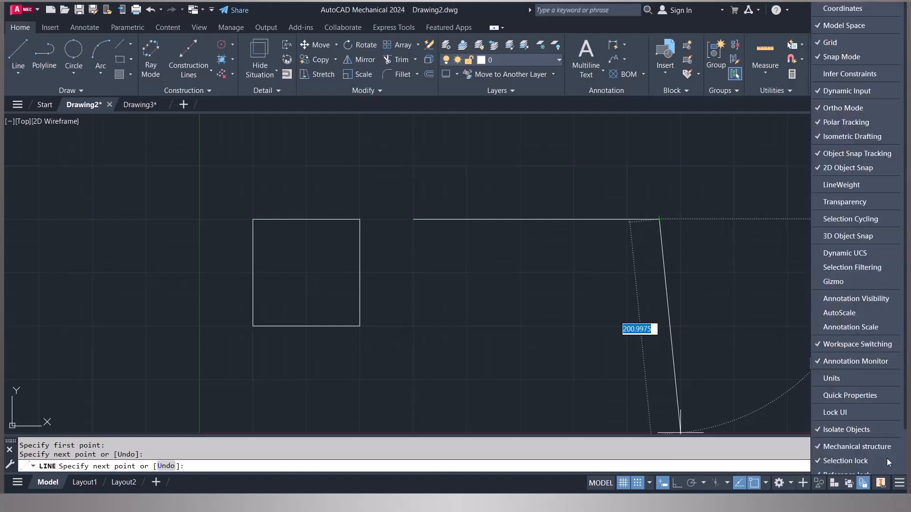
{"action": "left_click", "coordinate": [852, 109]}
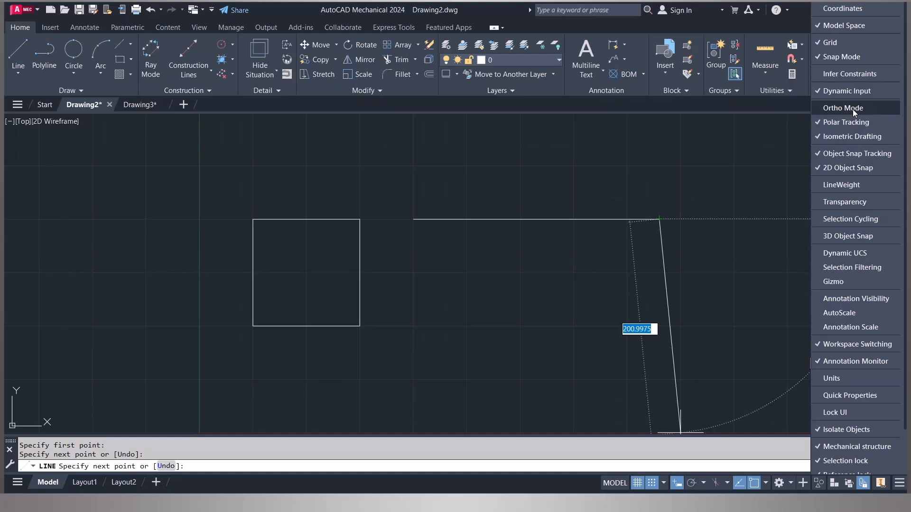
{"action": "left_click", "coordinate": [853, 109]}
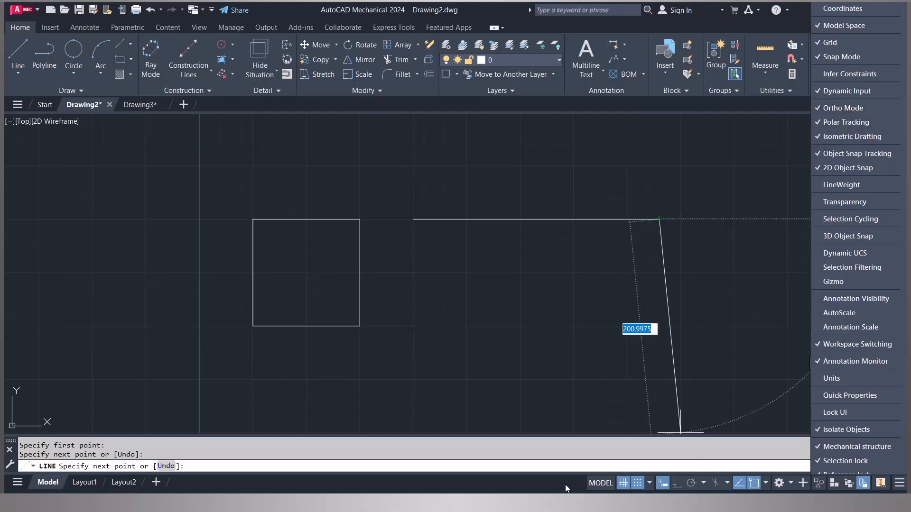
{"action": "left_click", "coordinate": [680, 489]}
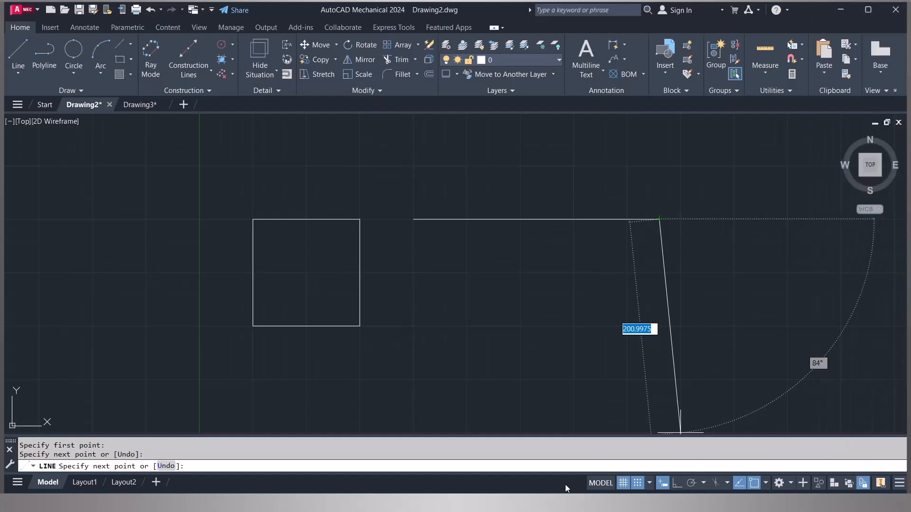
{"action": "left_click", "coordinate": [680, 488]}
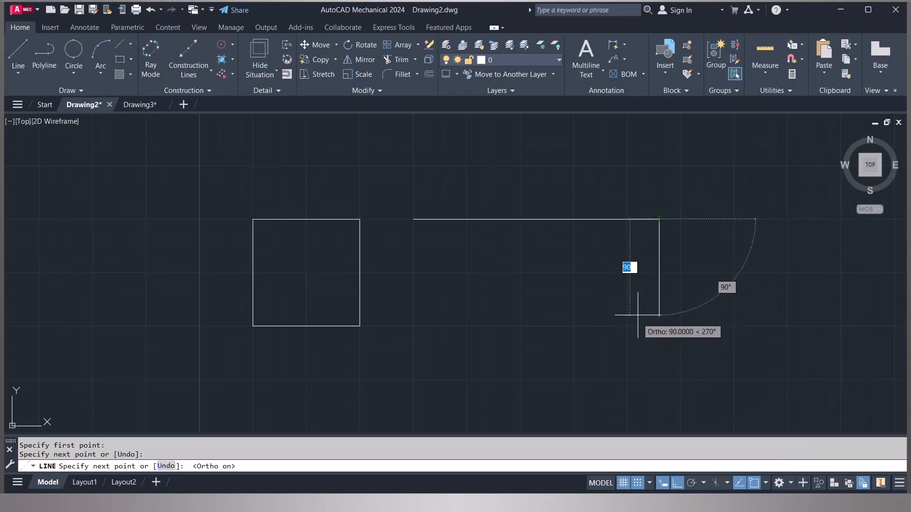
- Complete the stepped outline with Ortho on, drawing down, right 150, down, left back under the start, then the small notch up to close at the start point
{"action": "left_click", "coordinate": [648, 326]}
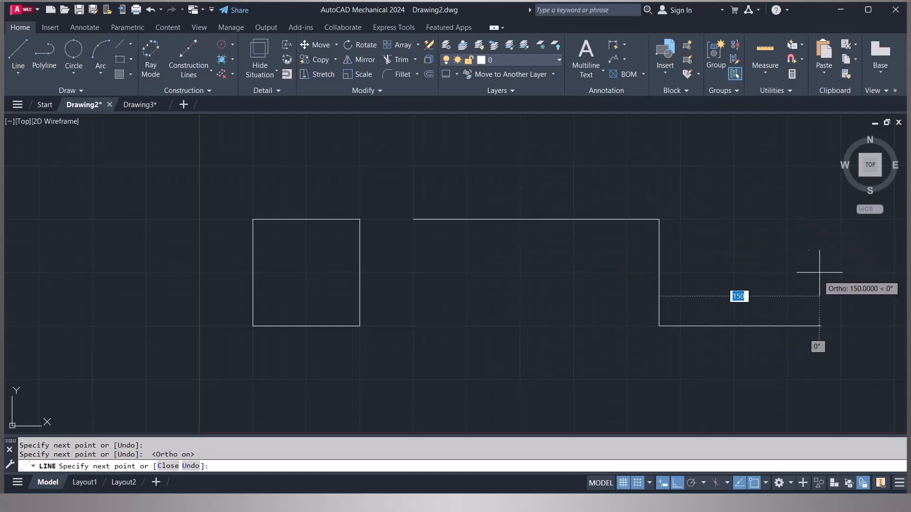
{"action": "left_click", "coordinate": [819, 326]}
{"action": "left_click", "coordinate": [820, 379]}
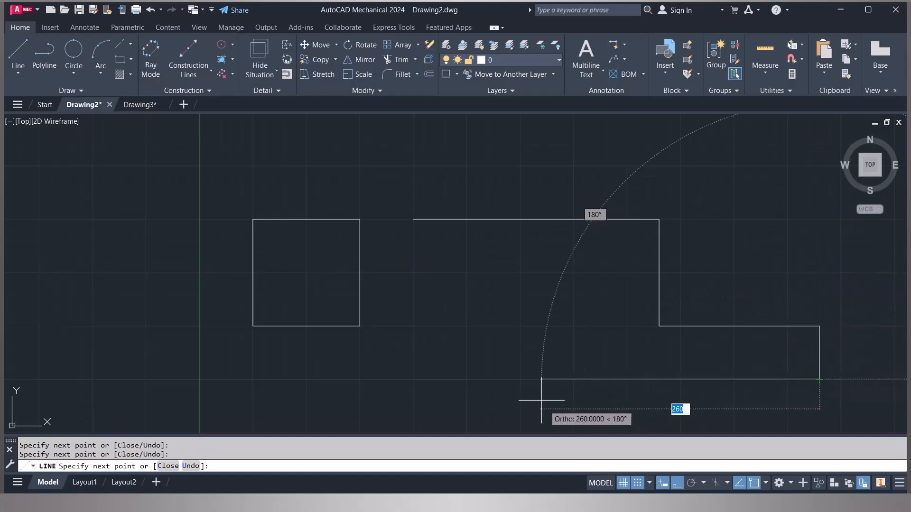
{"action": "left_click", "coordinate": [414, 379]}
{"action": "left_click", "coordinate": [424, 315]}
{"action": "left_click", "coordinate": [456, 315]}
{"action": "left_click", "coordinate": [456, 273]}
{"action": "left_click", "coordinate": [413, 272]}
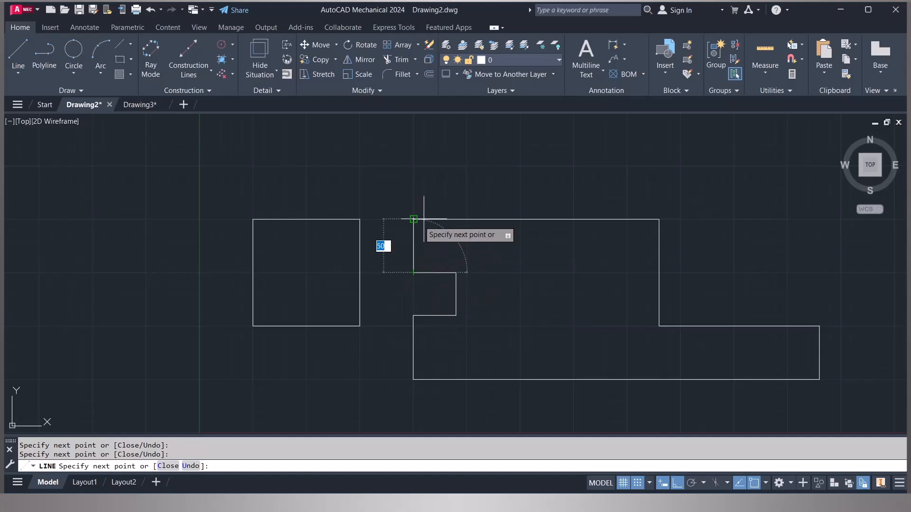
{"action": "left_click", "coordinate": [413, 220]}
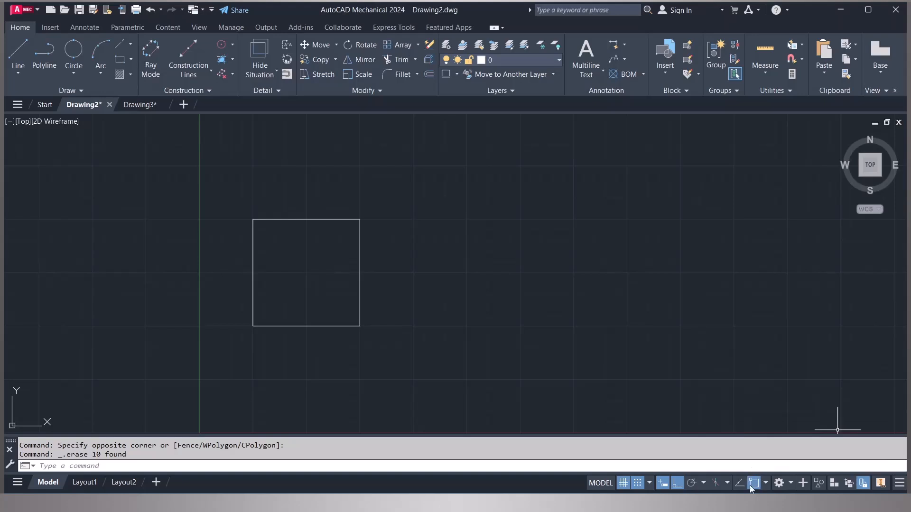
- Add the 2D Object Snap toggle to the status bar through the customization list
{"action": "left_click", "coordinate": [899, 486]}
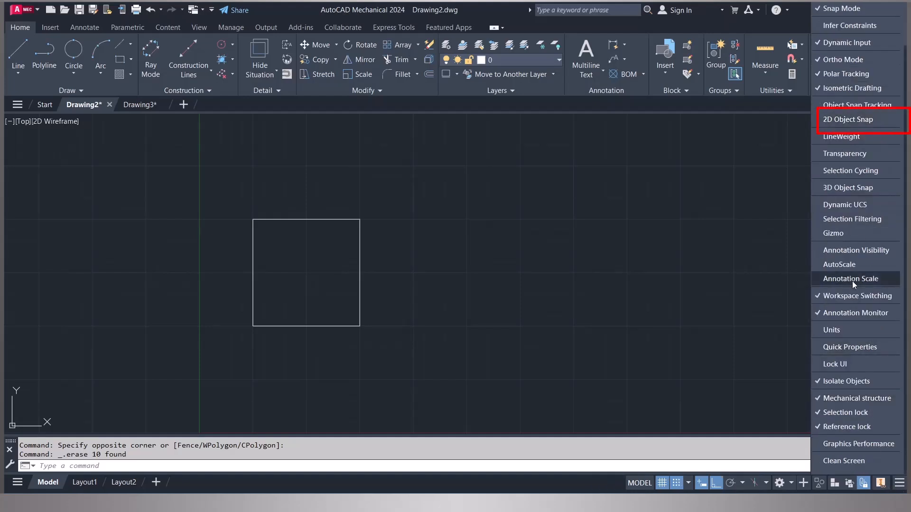
{"action": "left_click", "coordinate": [857, 122]}
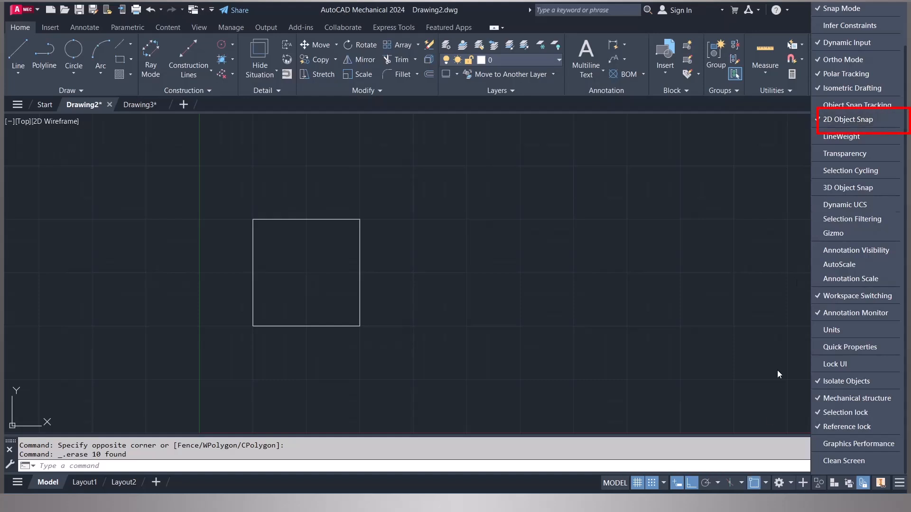
- Toggle Object Snap off and on several times, leaving it on
{"action": "left_click", "coordinate": [754, 484]}
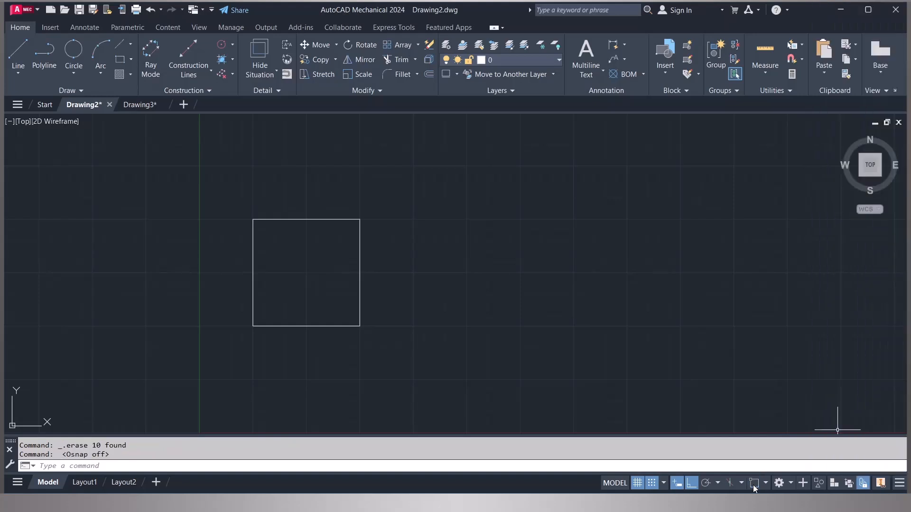
{"action": "left_click", "coordinate": [754, 484]}
{"action": "left_click", "coordinate": [754, 484]}
{"action": "left_click", "coordinate": [754, 484]}
{"action": "left_click", "coordinate": [754, 484]}
{"action": "left_click", "coordinate": [754, 484]}
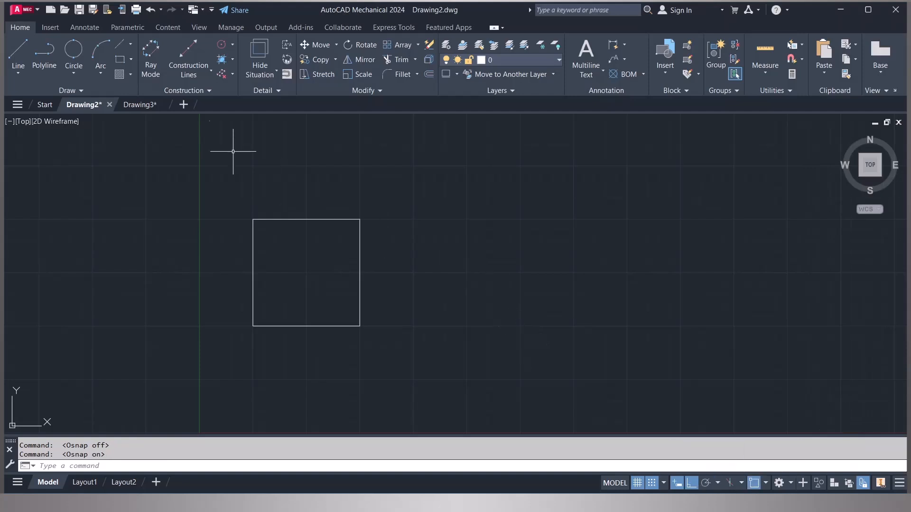
- Draw a horizontal line about 100 units long from the square's top-right corner, snapping to its endpoint
{"action": "left_click", "coordinate": [27, 57]}
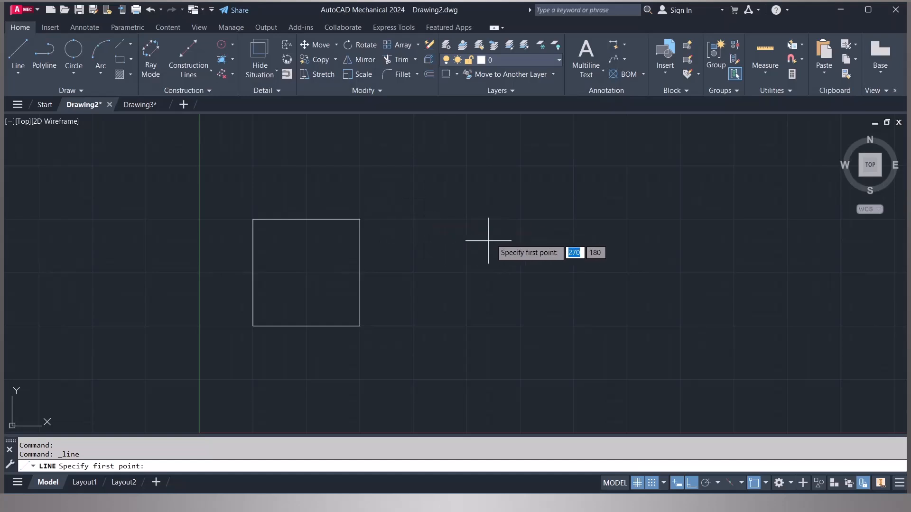
{"action": "left_click", "coordinate": [755, 484]}
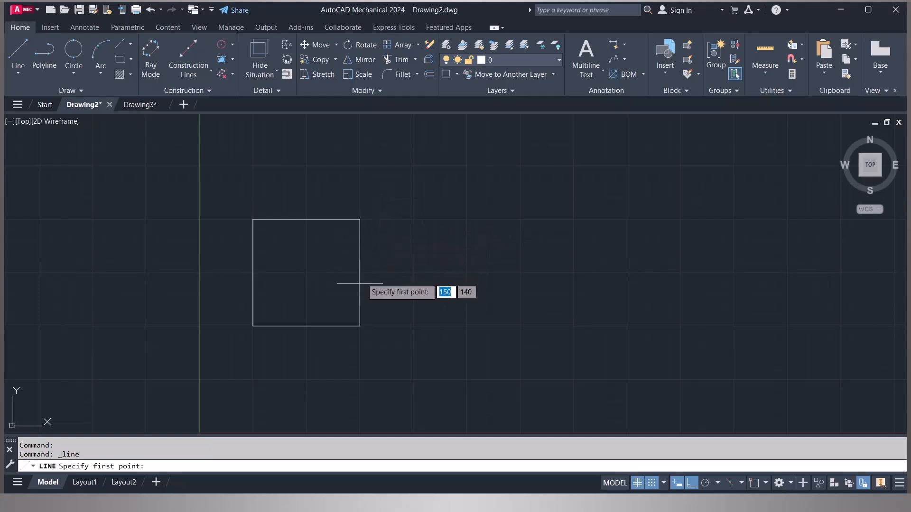
{"action": "left_click", "coordinate": [754, 483]}
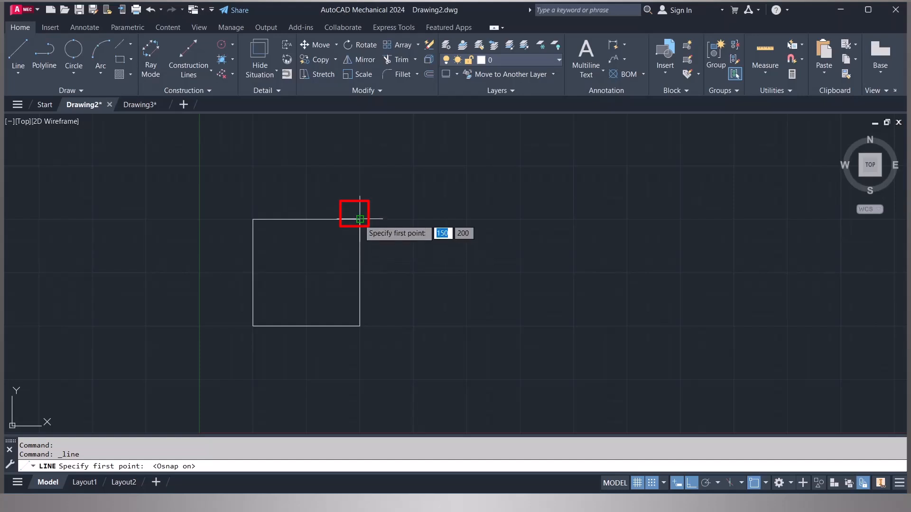
{"action": "left_click", "coordinate": [360, 219]}
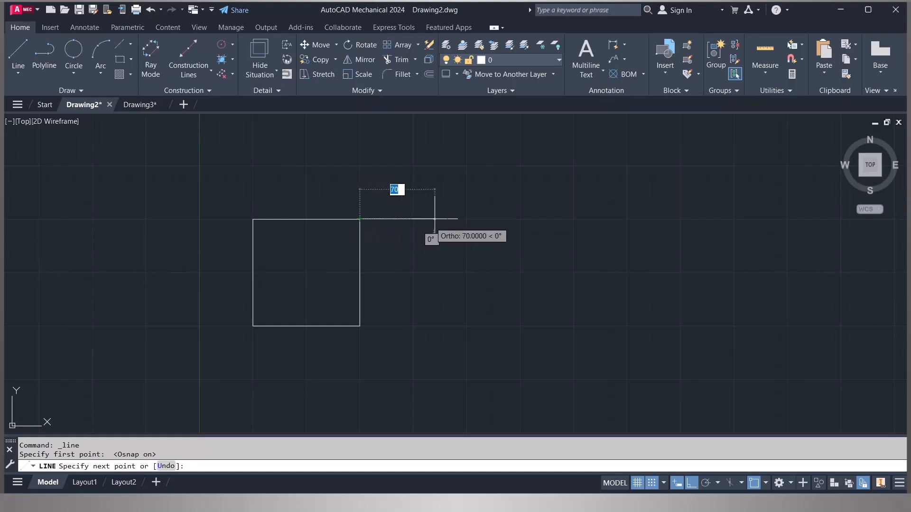
{"action": "left_click", "coordinate": [466, 219]}
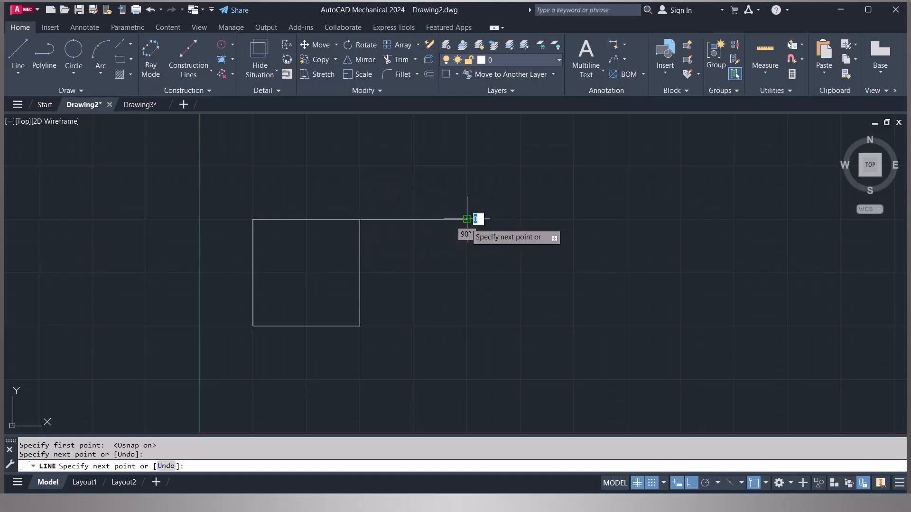
{"action": "key", "text": "Escape"}
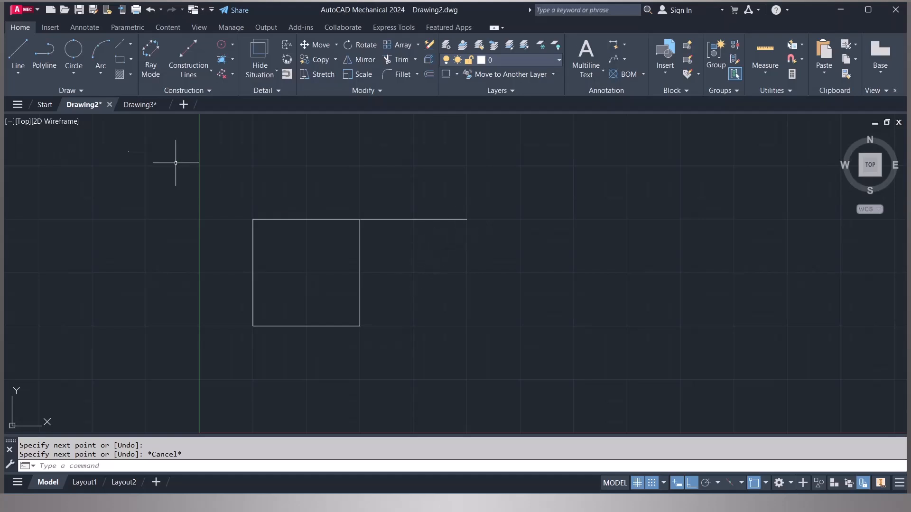
- Draw a 100-unit horizontal line to the right from the midpoint of the square's right edge
{"action": "left_click", "coordinate": [23, 56]}
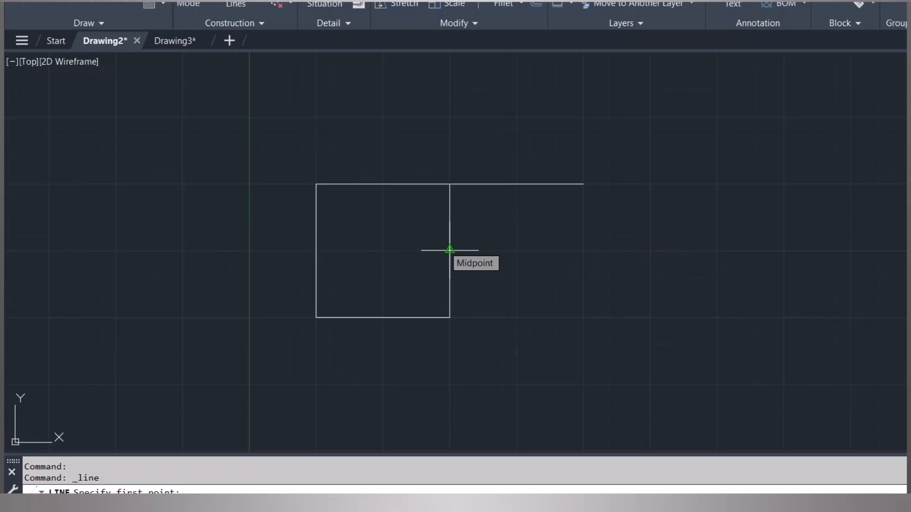
{"action": "left_click", "coordinate": [450, 250]}
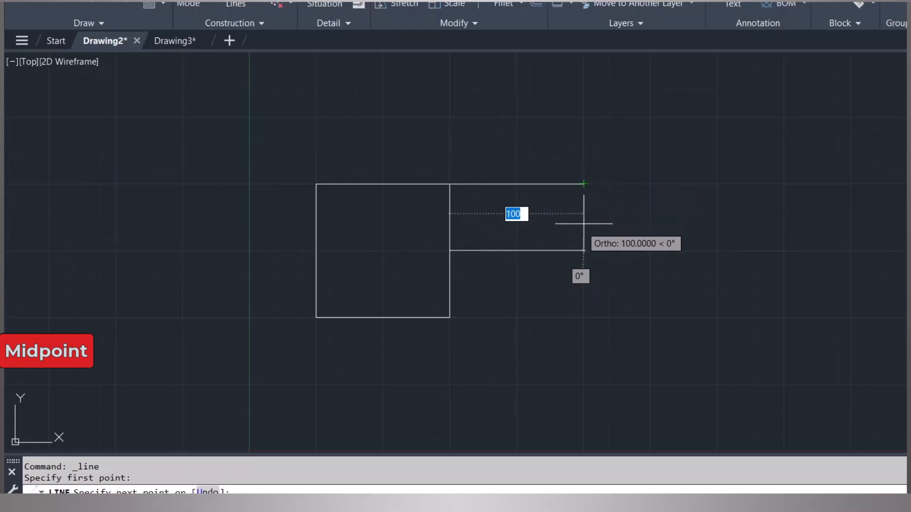
{"action": "left_click", "coordinate": [584, 250]}
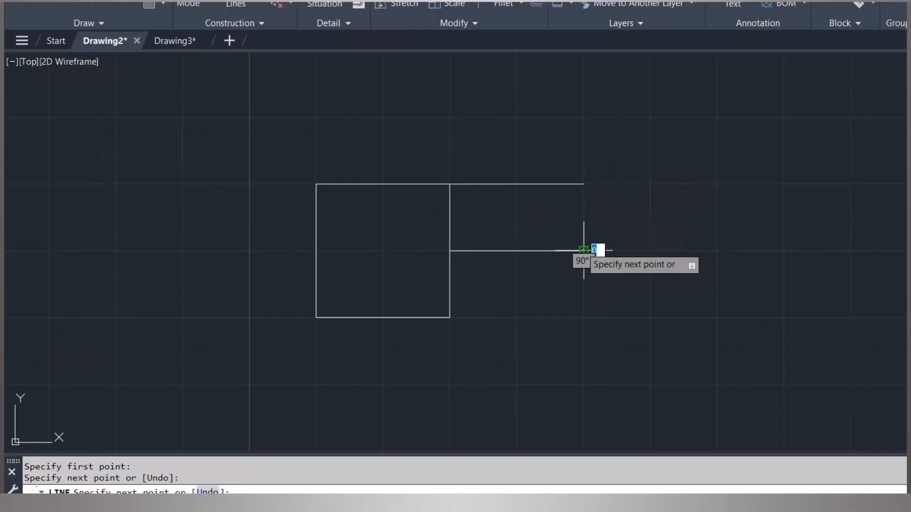
{"action": "key", "text": "Escape"}
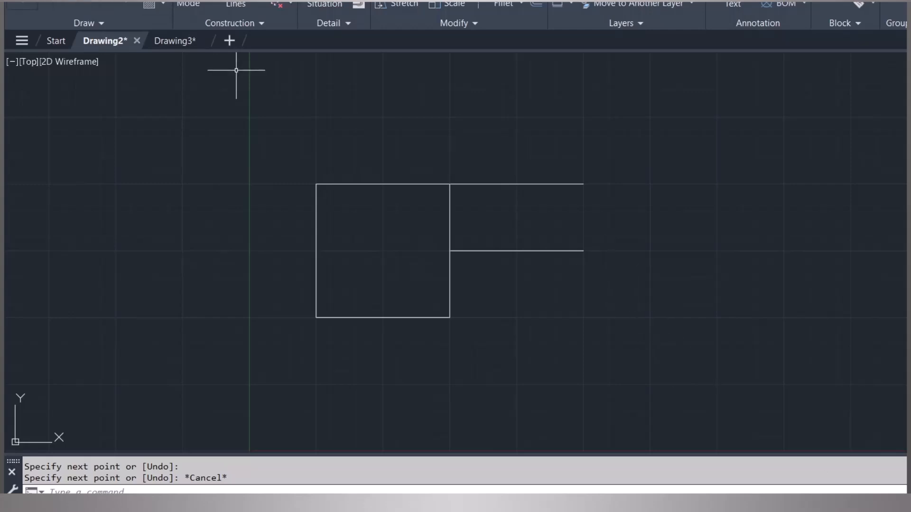
- Draw a vertical line from the midpoint of the upper horizontal line down to the lower horizontal line
{"action": "key", "text": "Return"}
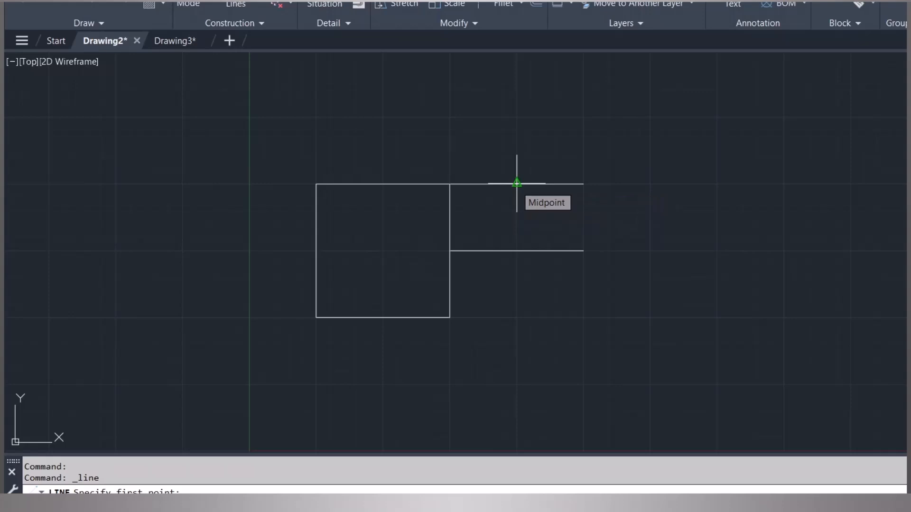
{"action": "left_click", "coordinate": [516, 184]}
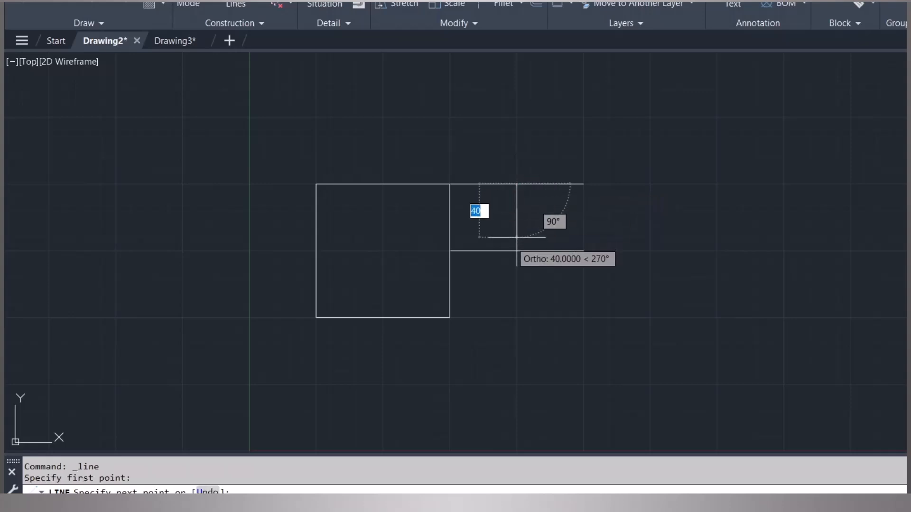
{"action": "left_click", "coordinate": [447, 264]}
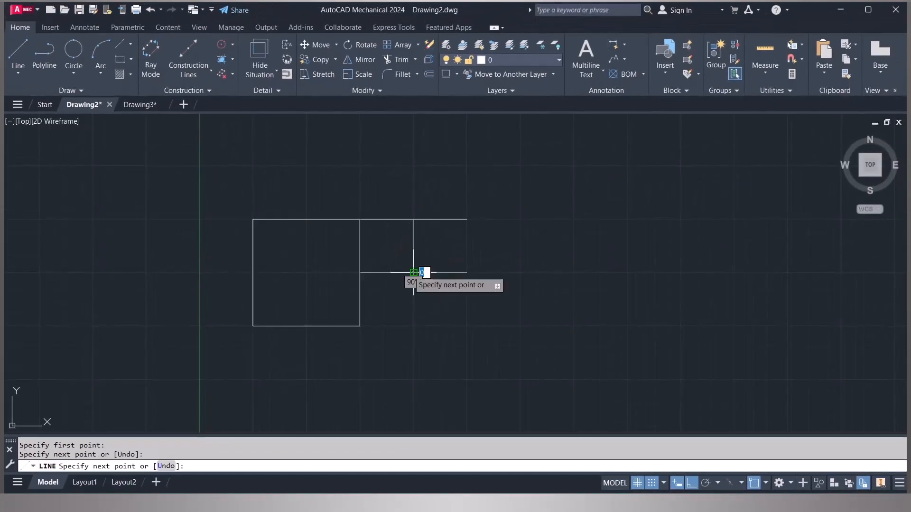
{"action": "key", "text": "Escape"}
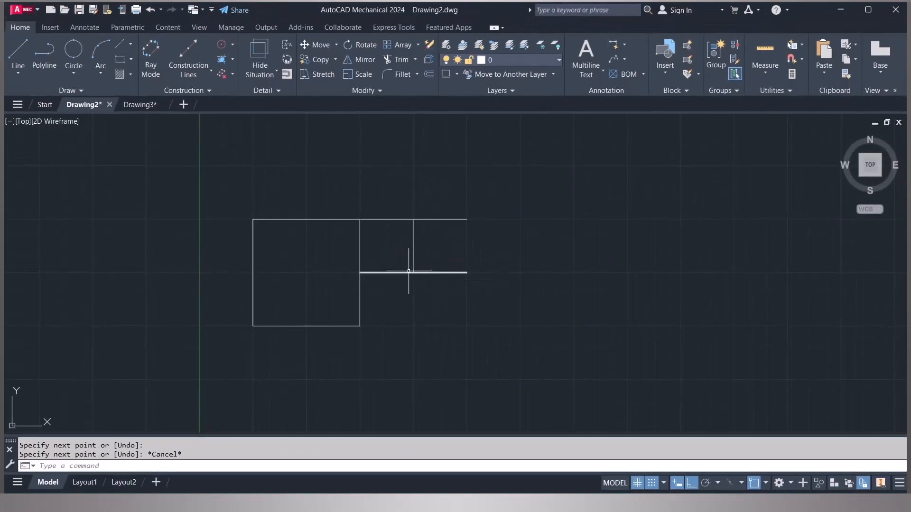
- With Snap off and Object Snap on, draw a Center-Radius circle centred on the vertical line's midpoint, radius reaching its lower endpoint
{"action": "left_click", "coordinate": [755, 483]}
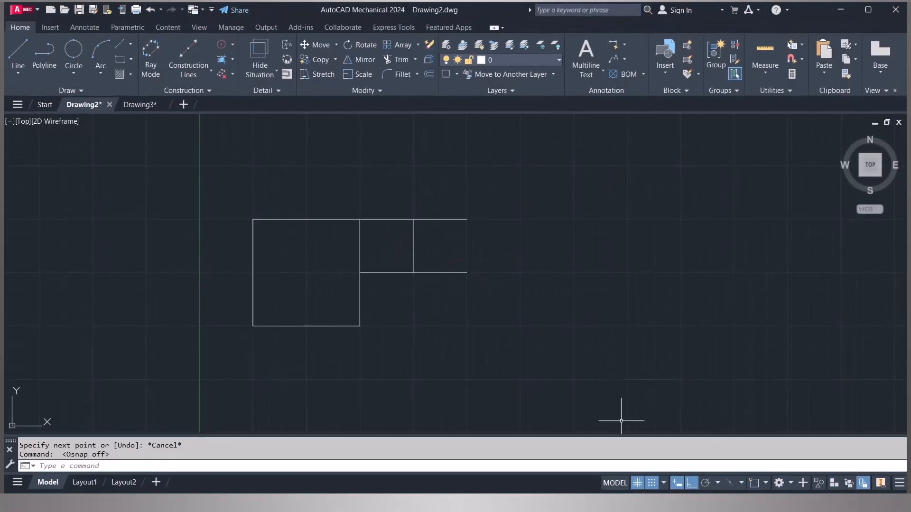
{"action": "left_click", "coordinate": [23, 48]}
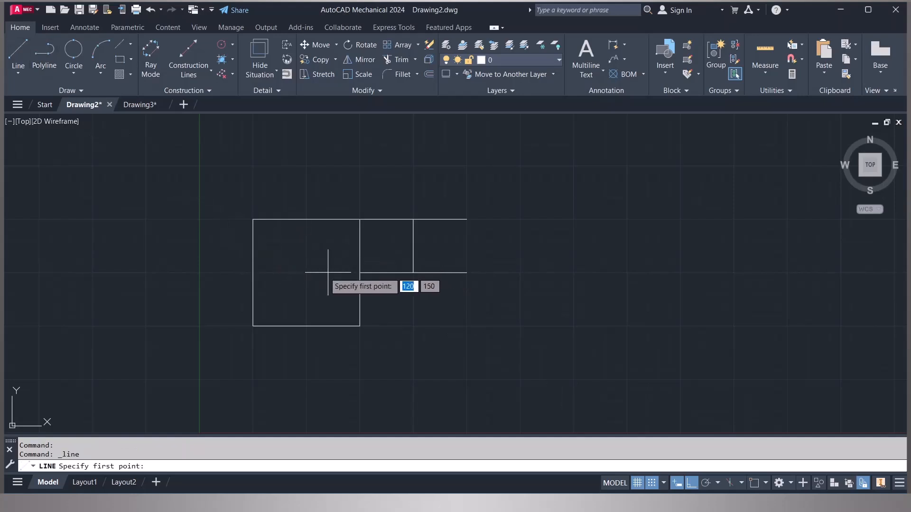
{"action": "left_click", "coordinate": [72, 74]}
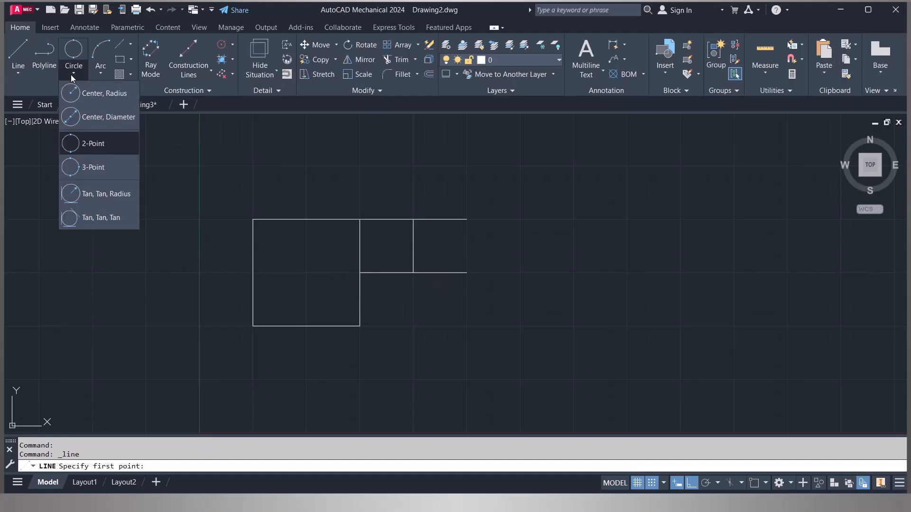
{"action": "left_click", "coordinate": [87, 93]}
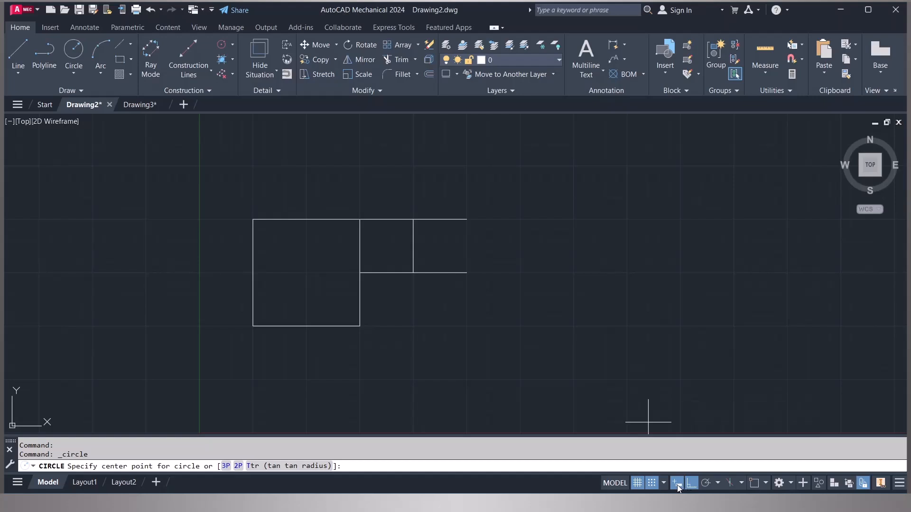
{"action": "left_click", "coordinate": [653, 483]}
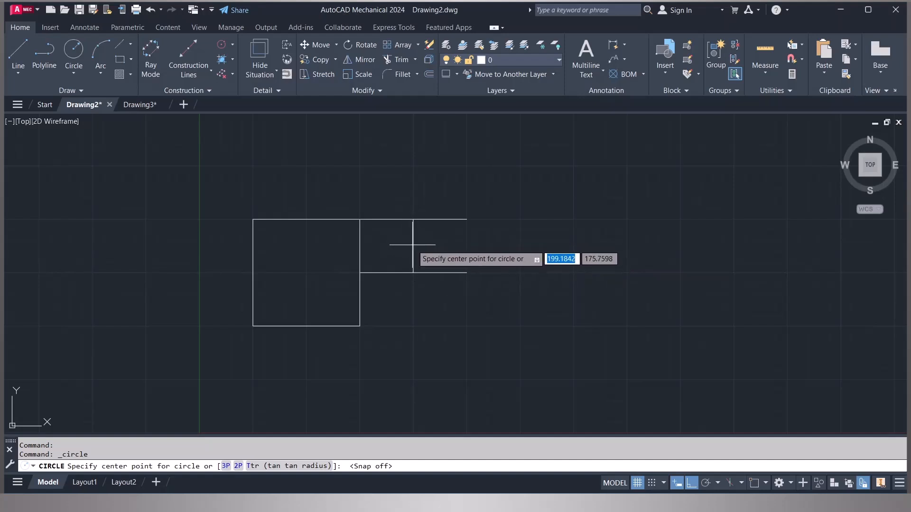
{"action": "left_click", "coordinate": [753, 483]}
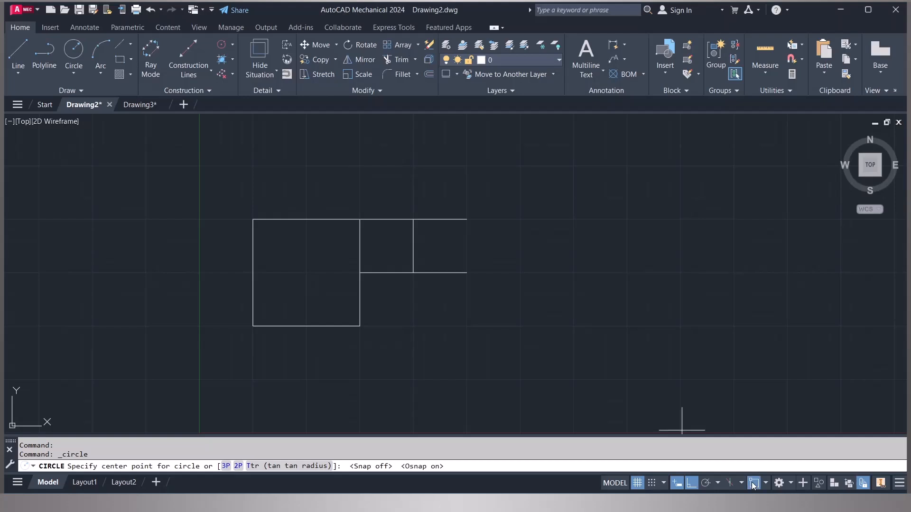
{"action": "left_click", "coordinate": [413, 245]}
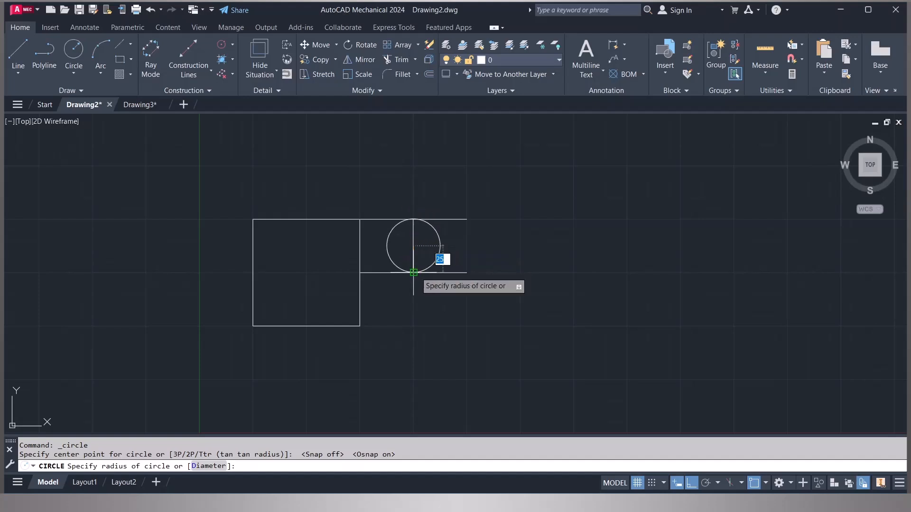
{"action": "scroll", "coordinate": [413, 273], "scroll_direction": "up", "scroll_amount": 5}
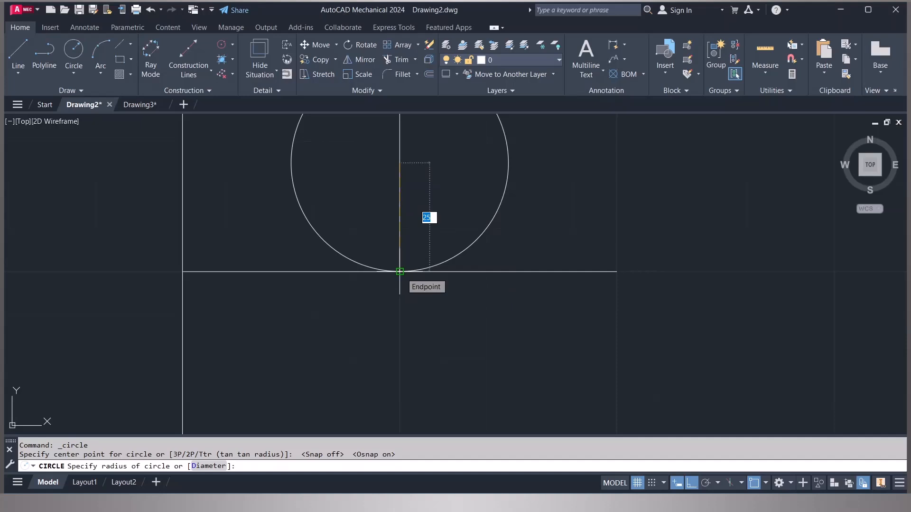
{"action": "left_click", "coordinate": [400, 271]}
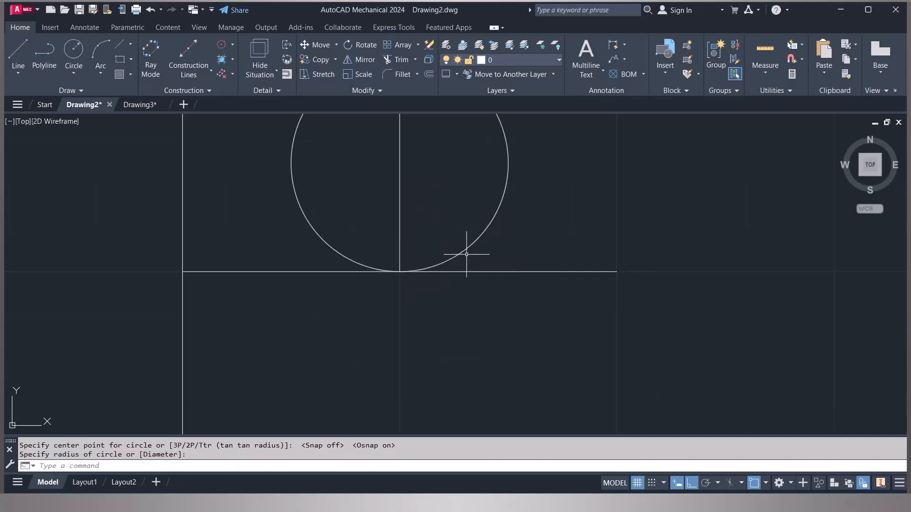
{"action": "scroll", "coordinate": [466, 255], "scroll_direction": "down", "scroll_amount": 4}
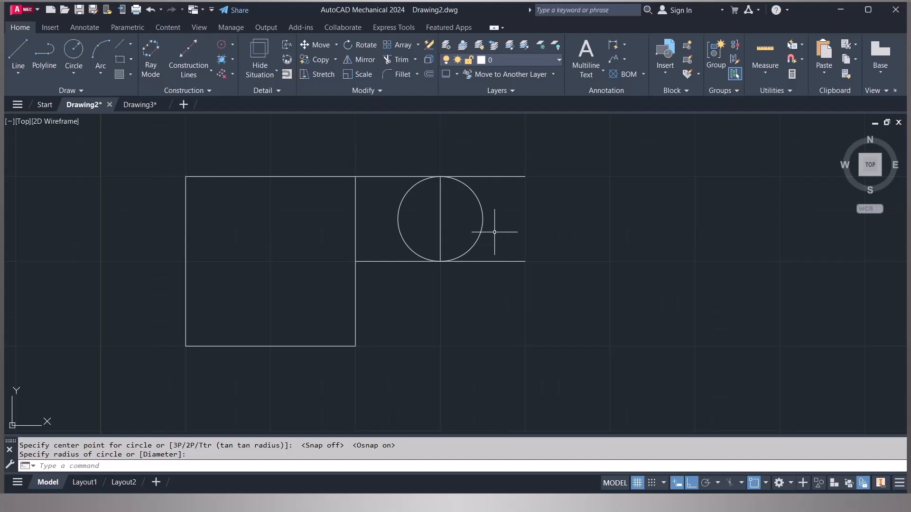
- Start a new line and add Object Snap Tracking to the status bar from the customization list
{"action": "key", "text": "l"}
{"action": "key", "text": "Return"}
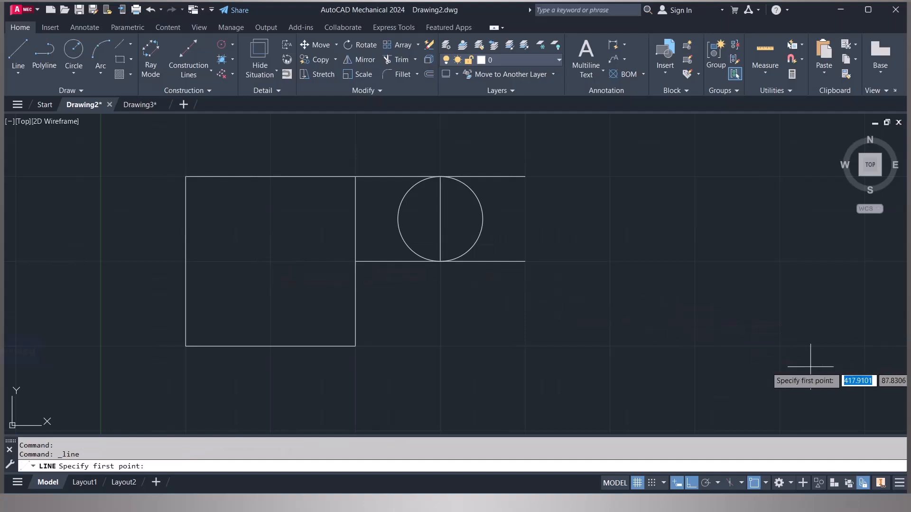
{"action": "left_click", "coordinate": [899, 483]}
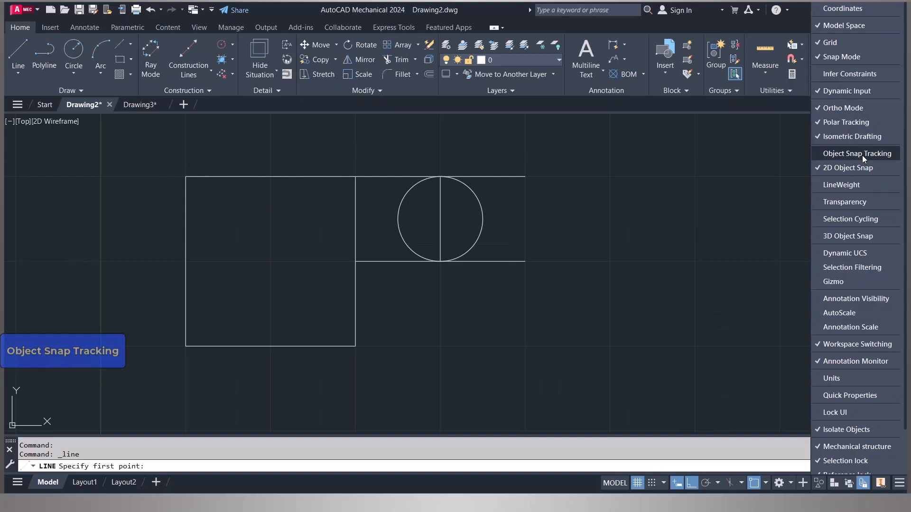
{"action": "left_click", "coordinate": [832, 154]}
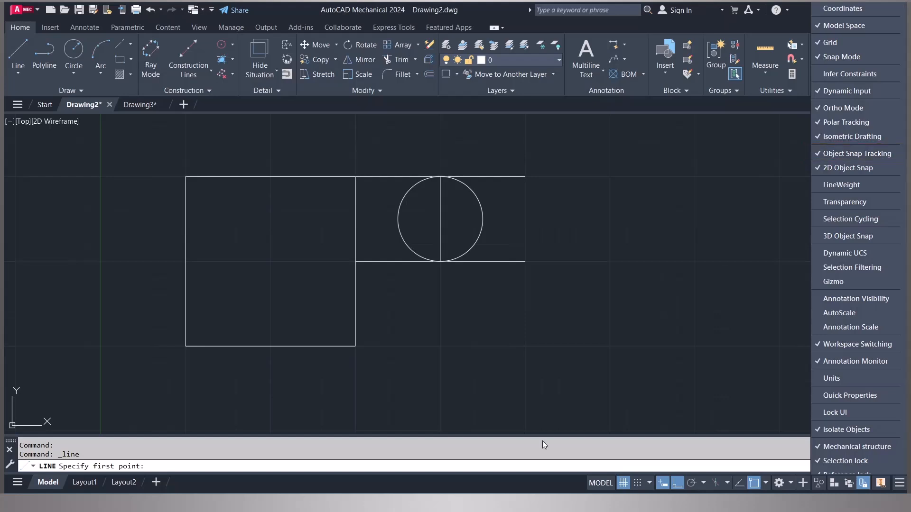
- Close the customization list and switch Object Snap Tracking on
{"action": "left_click", "coordinate": [540, 479]}
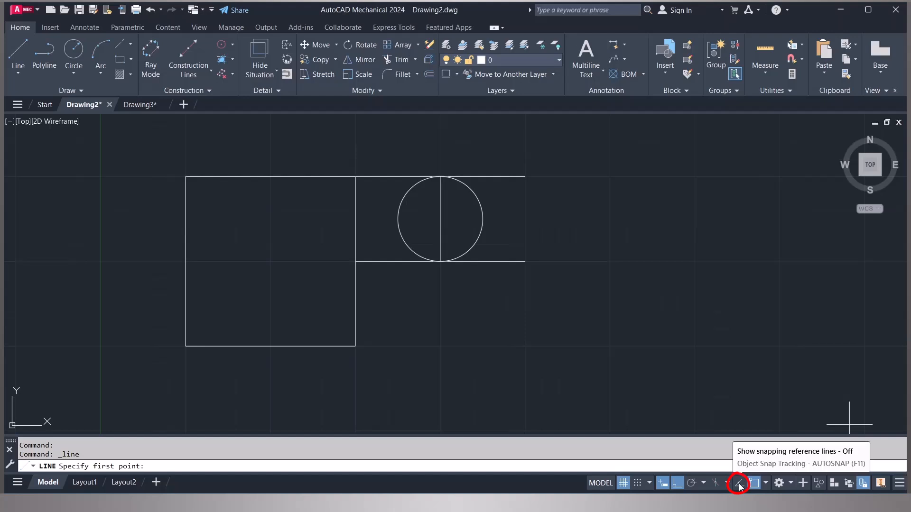
{"action": "left_click", "coordinate": [739, 484]}
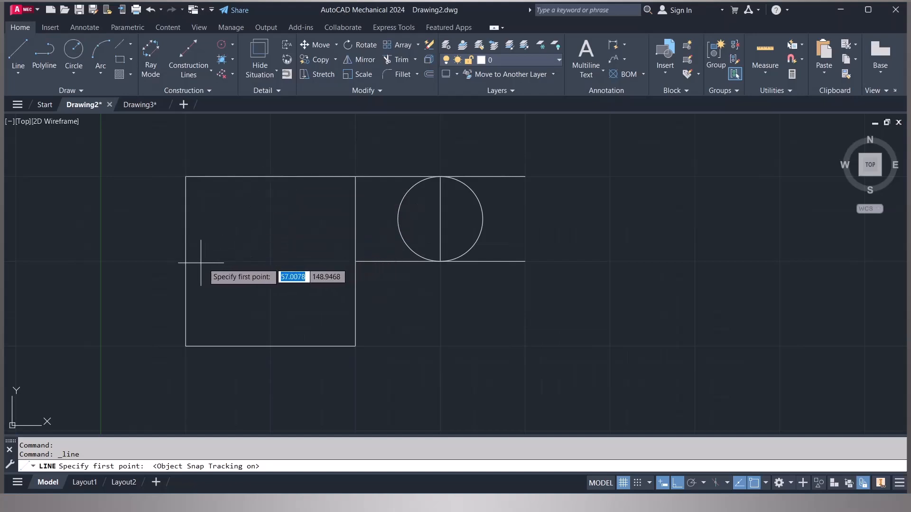
- Draw a circle of radius 20 centred in the square, tracking from the midpoints of its top and left edges
{"action": "left_click", "coordinate": [75, 52]}
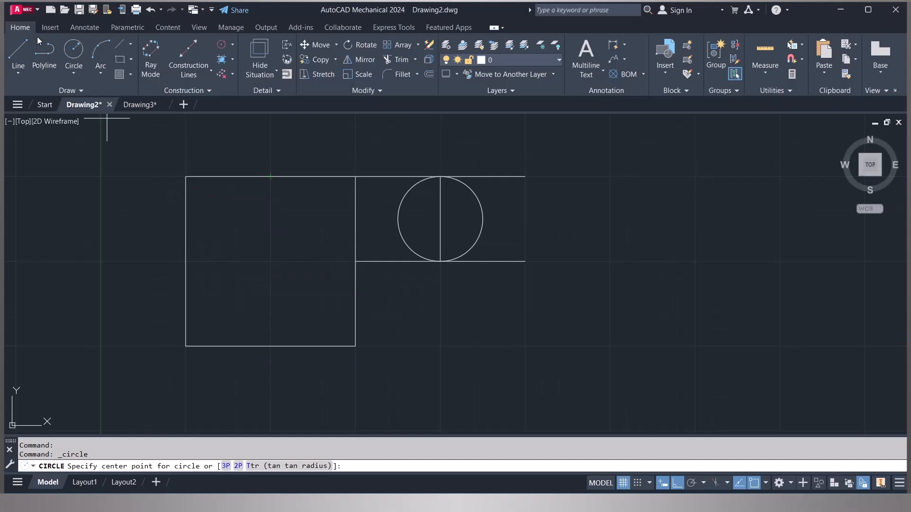
{"action": "left_click", "coordinate": [75, 72]}
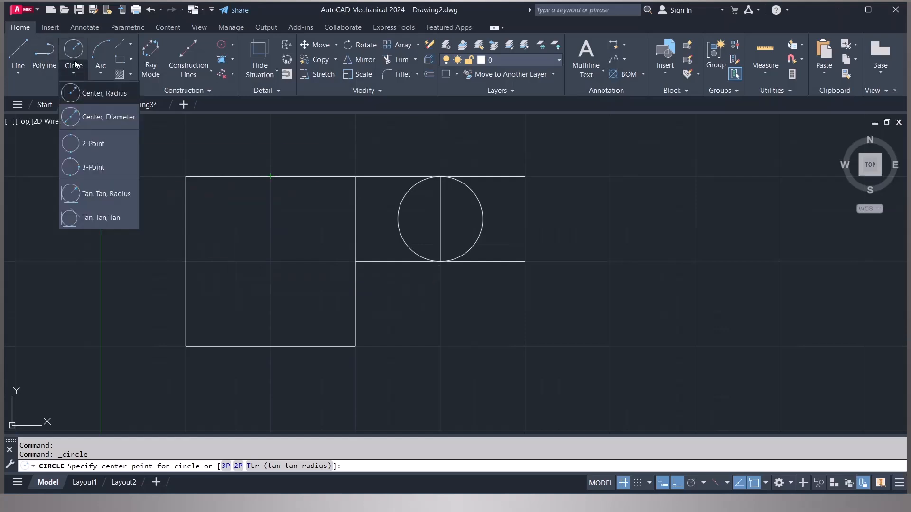
{"action": "left_click", "coordinate": [74, 50]}
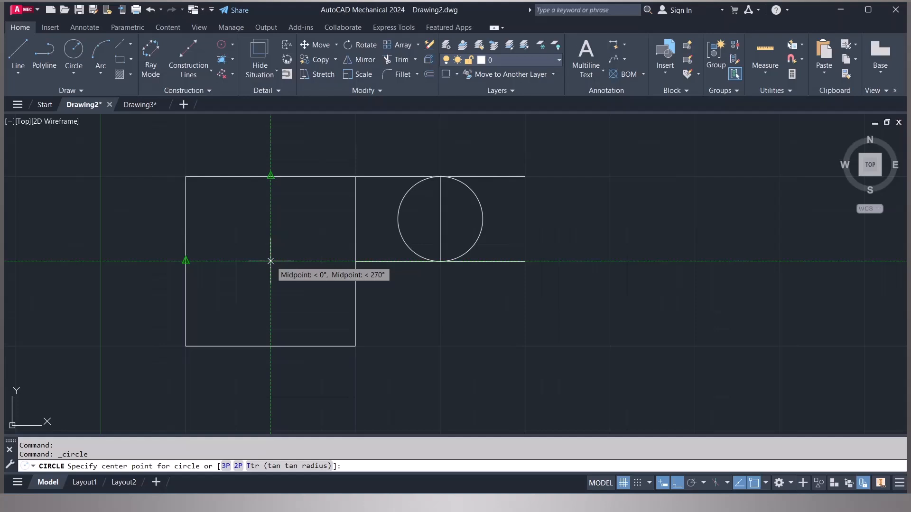
{"action": "left_click", "coordinate": [270, 261]}
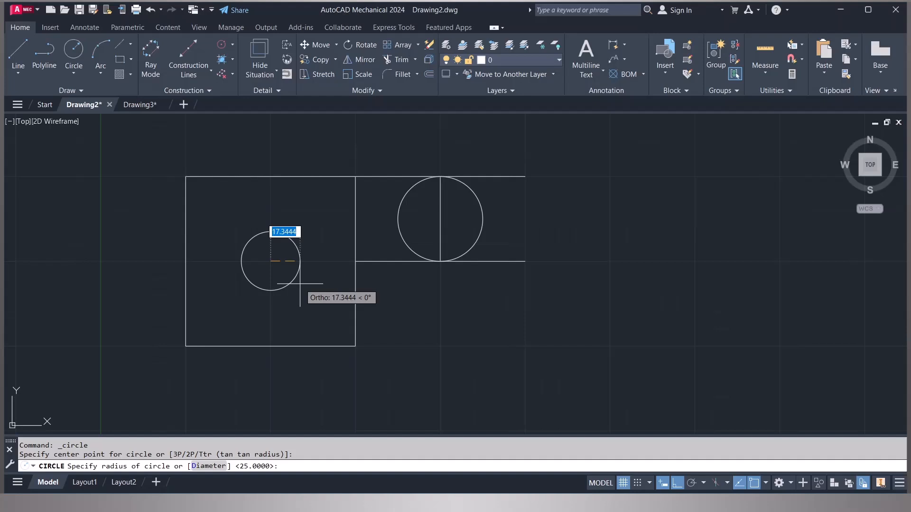
{"action": "type", "text": "20"}
{"action": "key", "text": "Return"}
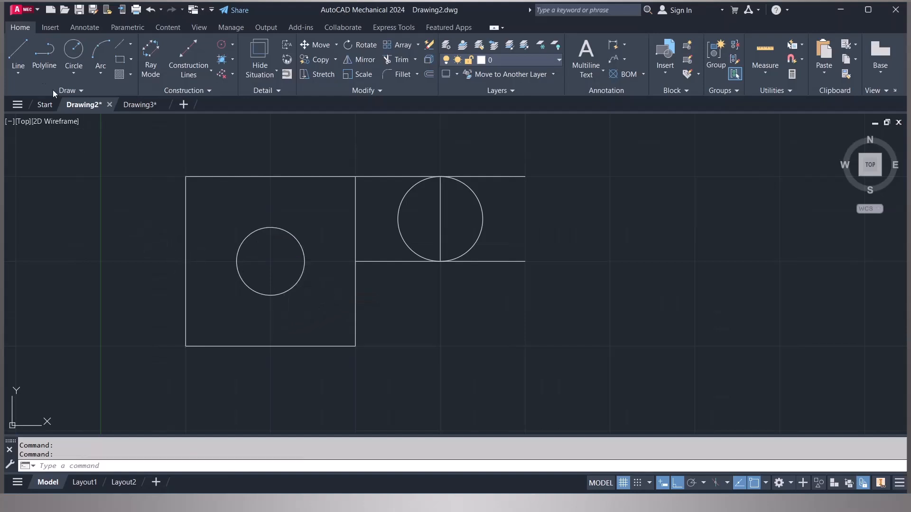
- Draw a stepped line starting at the tracked point level with the square's bottom edge below the right line's end, going right, up and right
{"action": "left_click", "coordinate": [19, 55]}
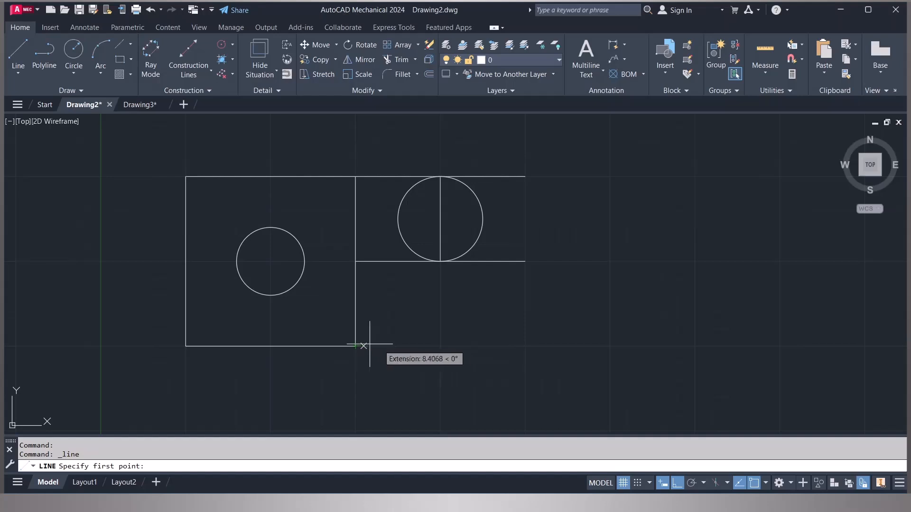
{"action": "left_click", "coordinate": [525, 346]}
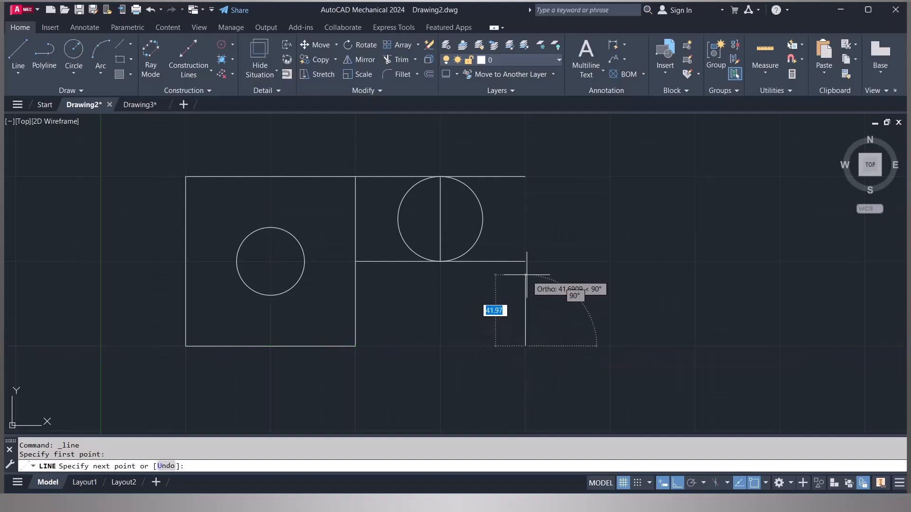
{"action": "left_click", "coordinate": [673, 339]}
{"action": "left_click", "coordinate": [667, 226]}
{"action": "left_click", "coordinate": [754, 217]}
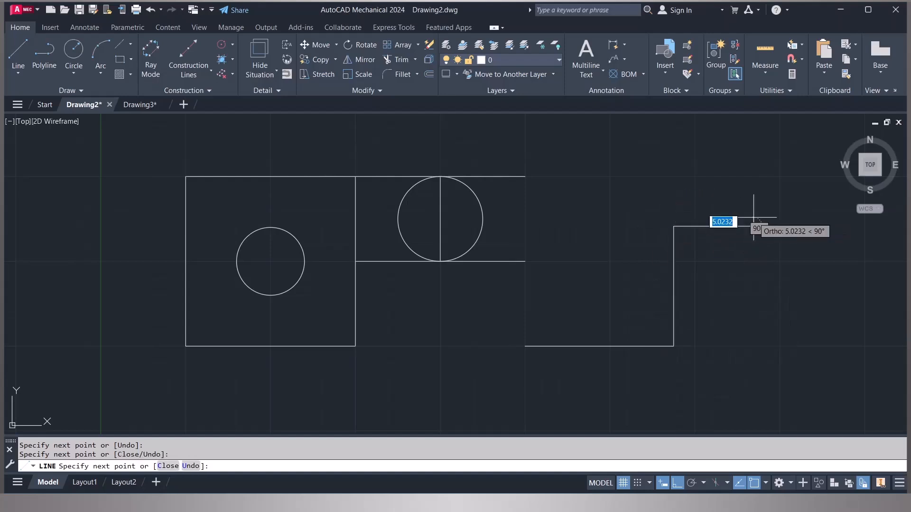
{"action": "key", "text": "Escape"}
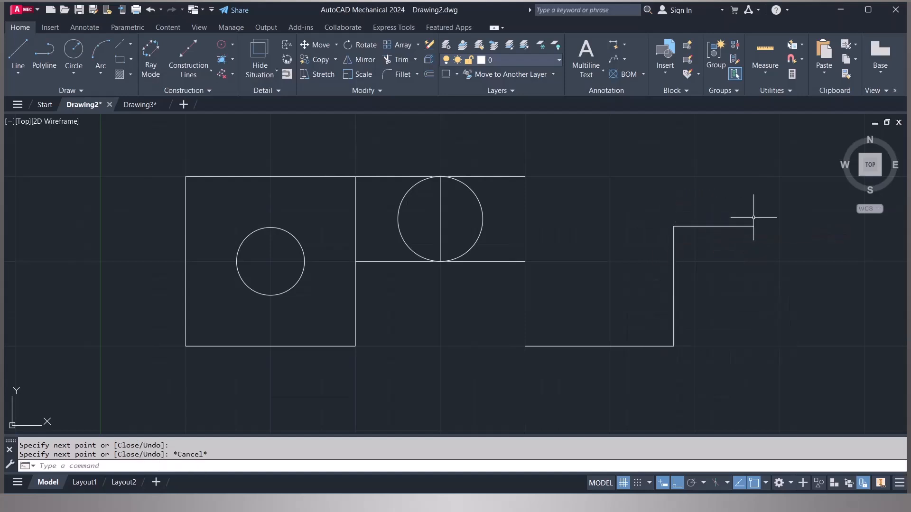